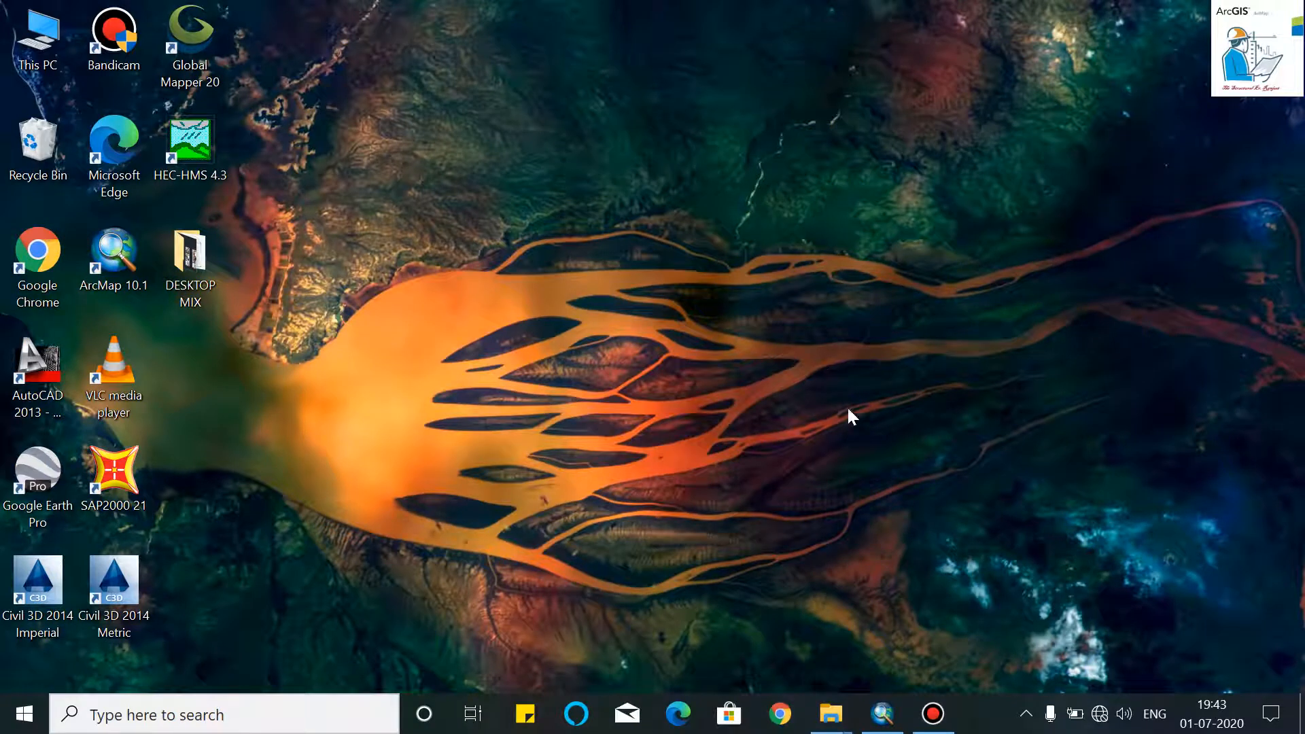
Open the TOtal Station Survey XYZ points file from the Acrgis_training folder in Excel
{"action": "left_click", "coordinate": [890, 728]}
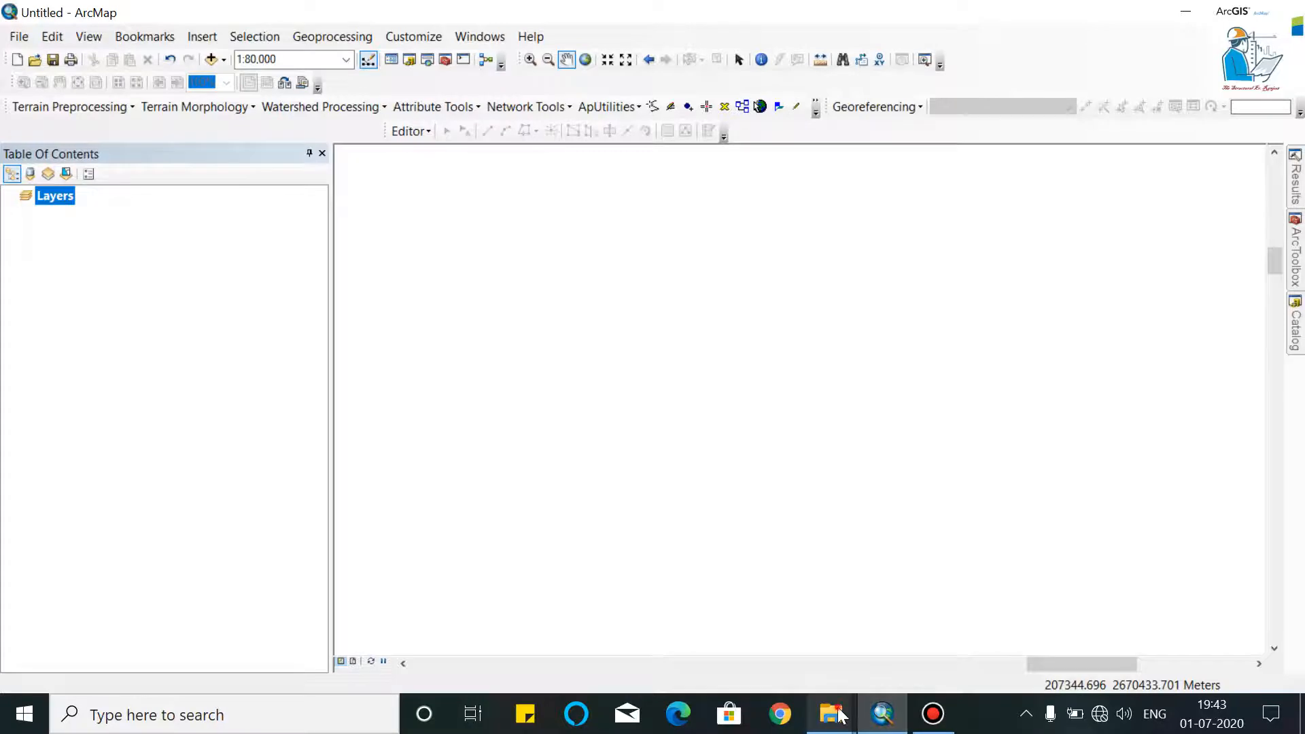
{"action": "mouse_move", "coordinate": [837, 714]}
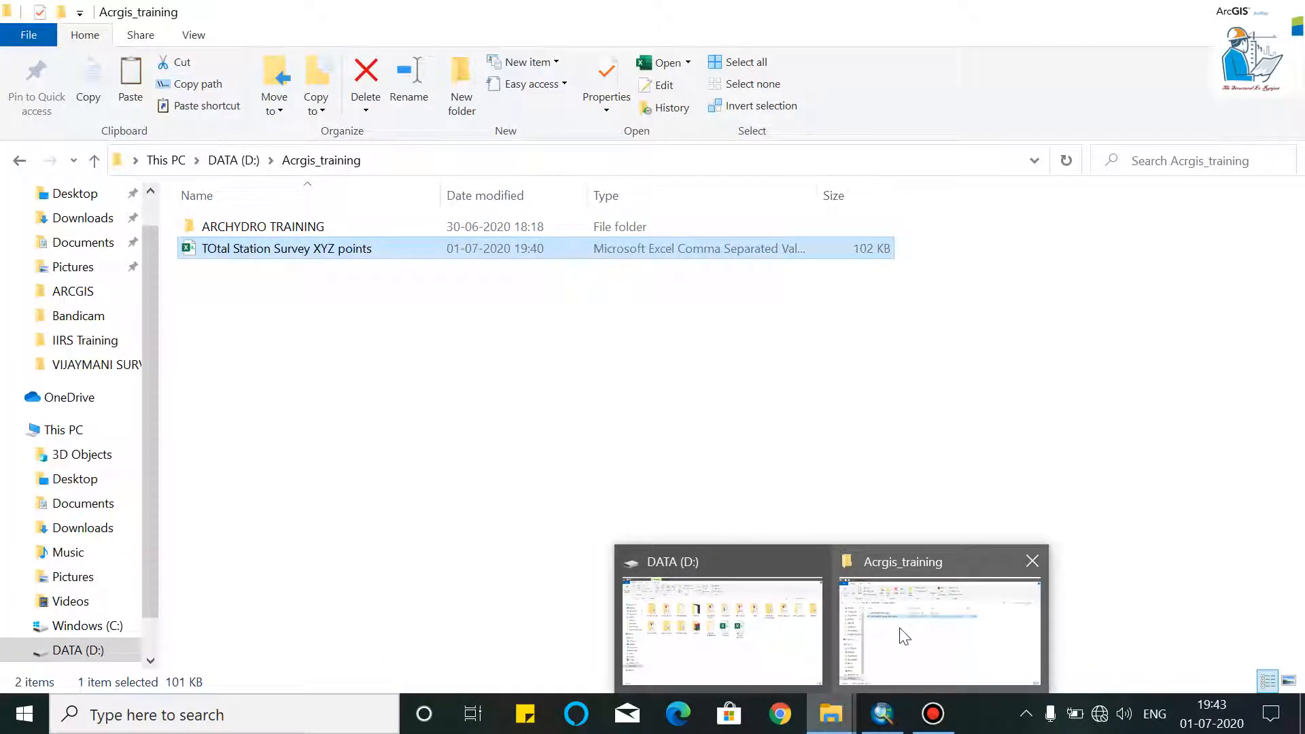
{"action": "left_click", "coordinate": [905, 636]}
{"action": "double_click", "coordinate": [276, 250]}
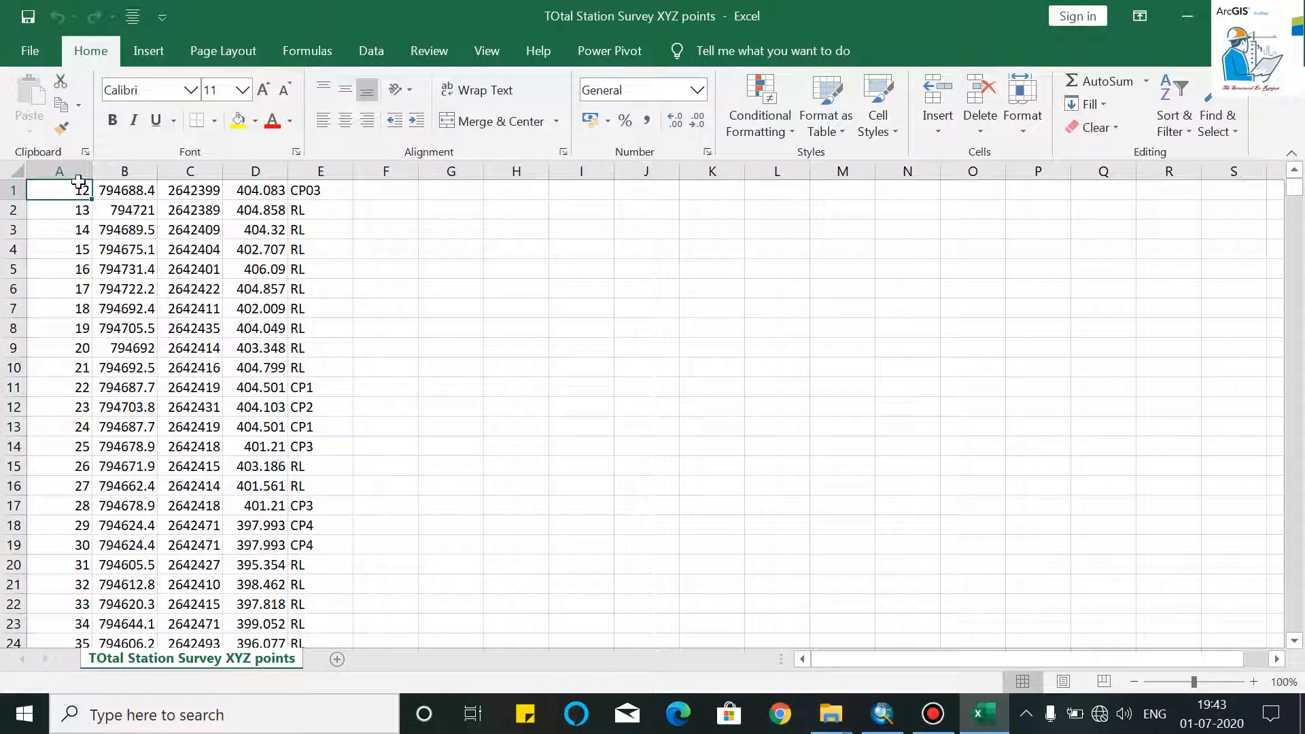
Renumber the points in column A by entering 1 and 2 in the first two rows and filling the series down
{"action": "type", "text": "1"}
{"action": "key", "text": "Return"}
{"action": "type", "text": "2"}
{"action": "key", "text": "Return"}
{"action": "left_click_drag", "start_coordinate": [73, 191], "coordinate": [76, 210]}
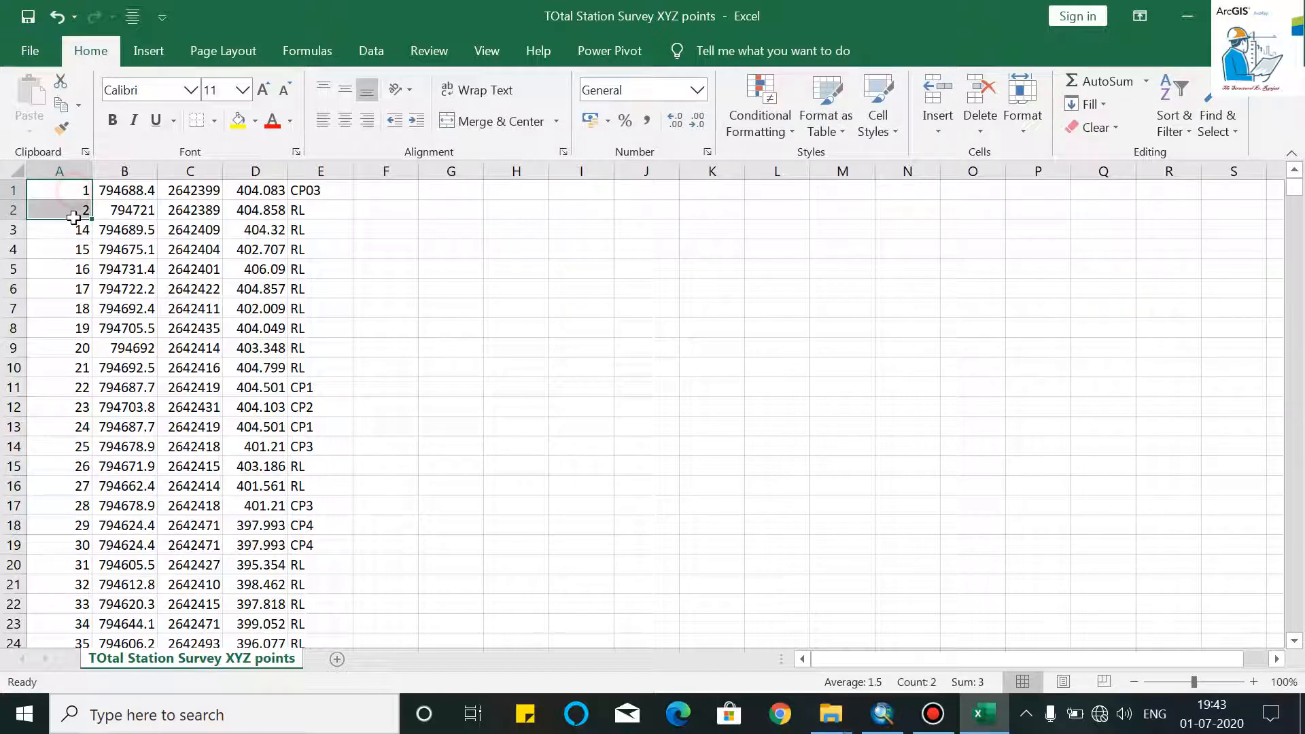
{"action": "double_click", "coordinate": [90, 218]}
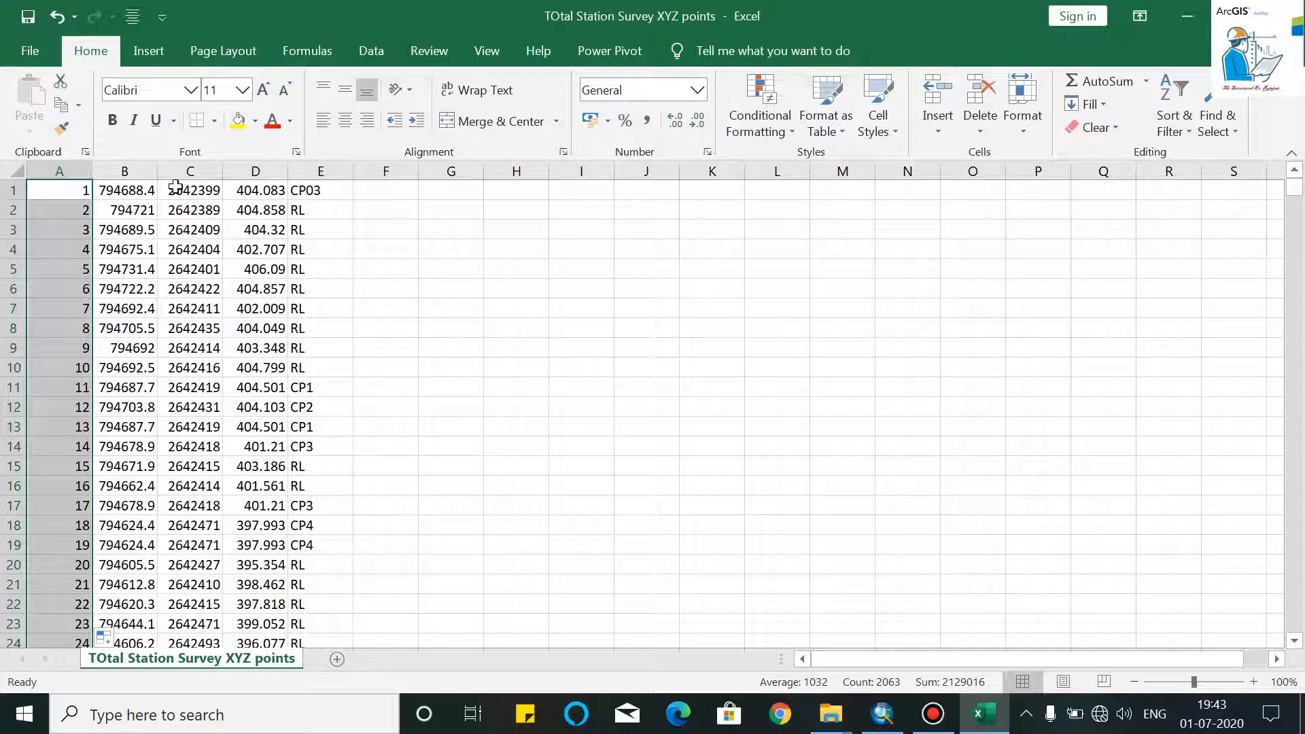
Review the elevation and point code columns and save the survey points file
{"action": "left_click_drag", "start_coordinate": [255, 191], "coordinate": [269, 514]}
{"action": "left_click_drag", "start_coordinate": [312, 191], "coordinate": [327, 622]}
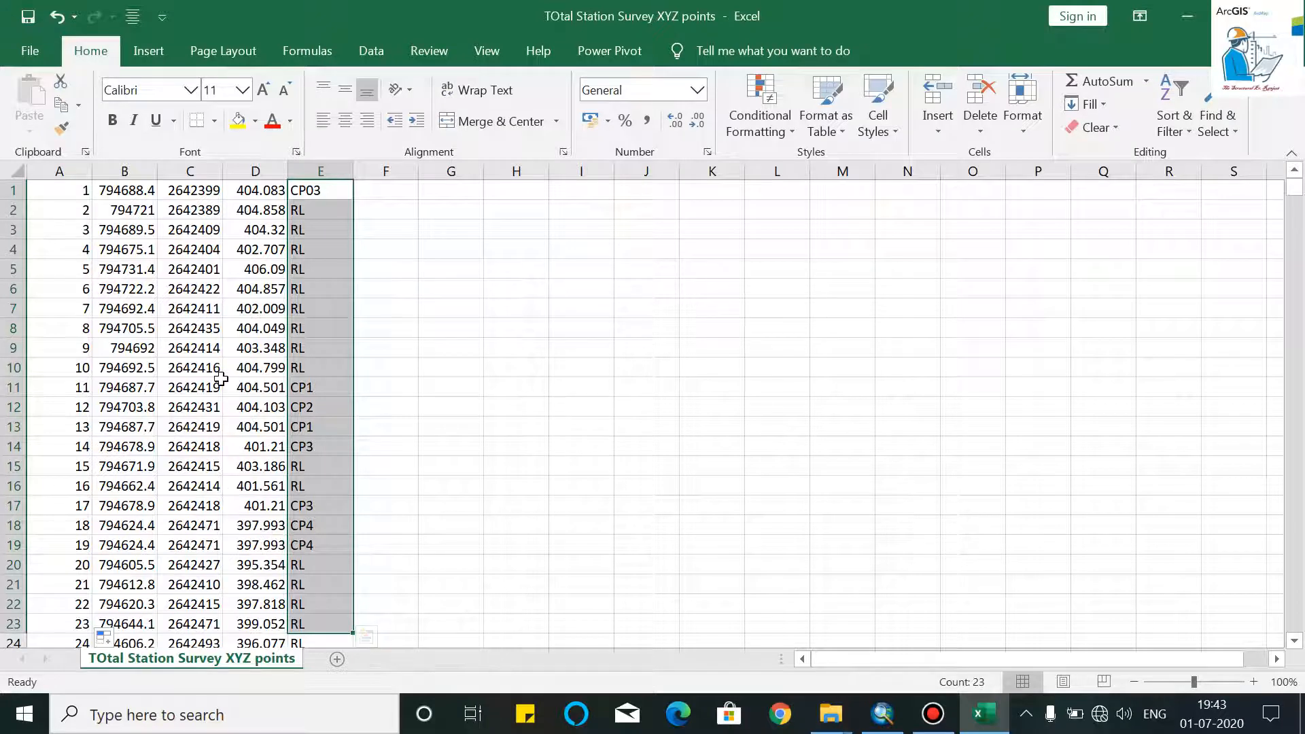
{"action": "left_click", "coordinate": [41, 47]}
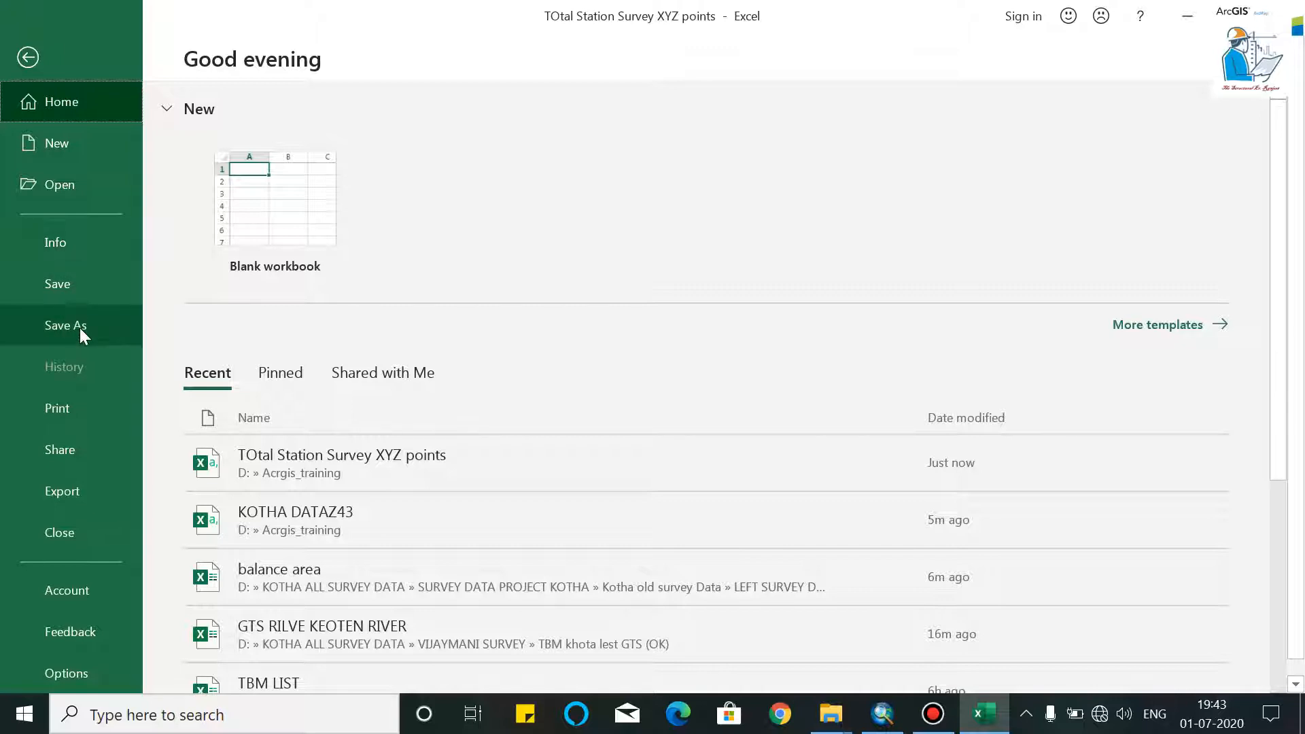
{"action": "left_click", "coordinate": [87, 296]}
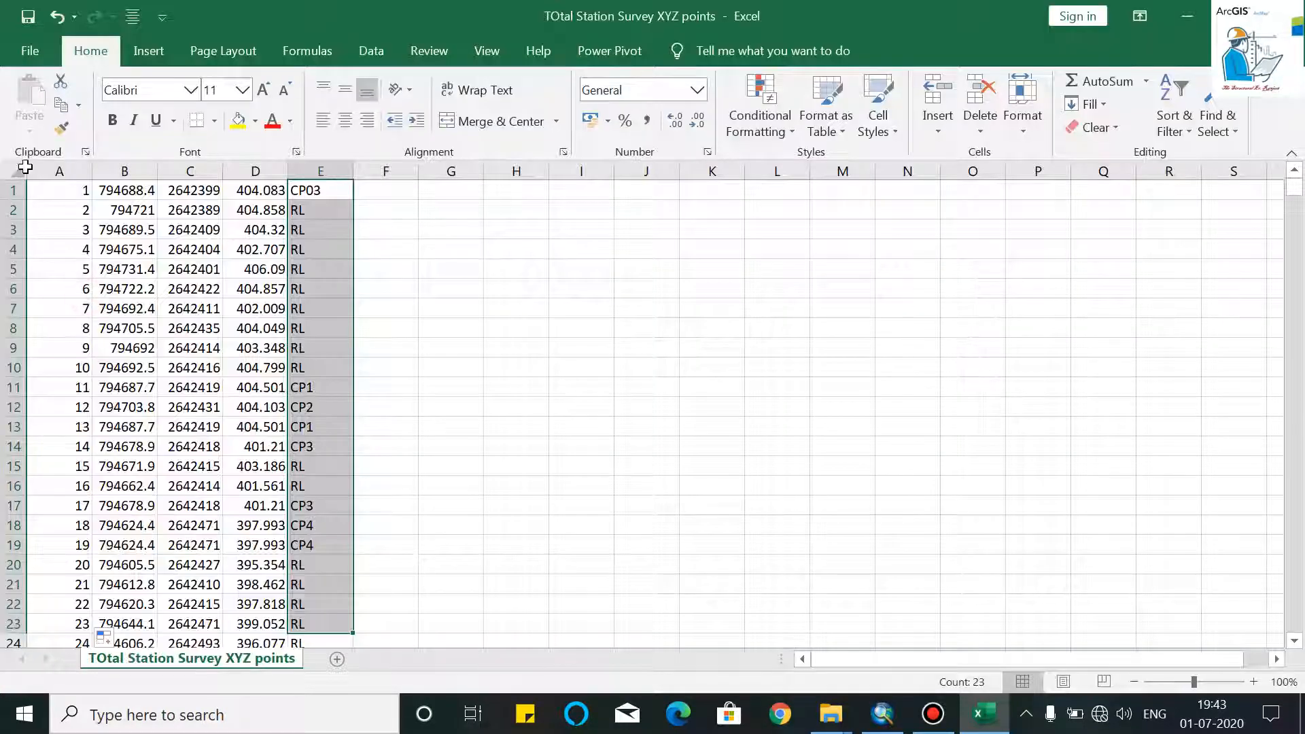
Check the file type options for saving a copy of the survey points, cancel the save, and close the workbook
{"action": "left_click", "coordinate": [27, 47]}
{"action": "left_click", "coordinate": [80, 328]}
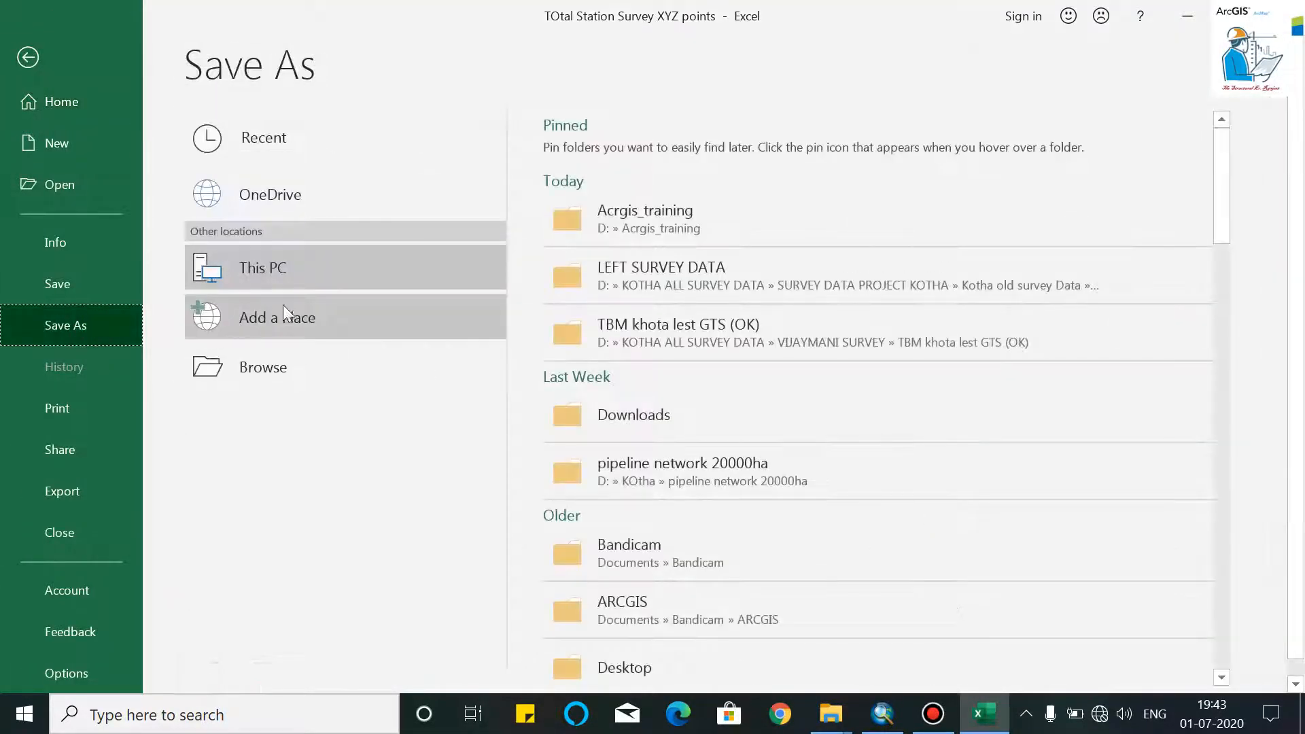
{"action": "left_click", "coordinate": [321, 378]}
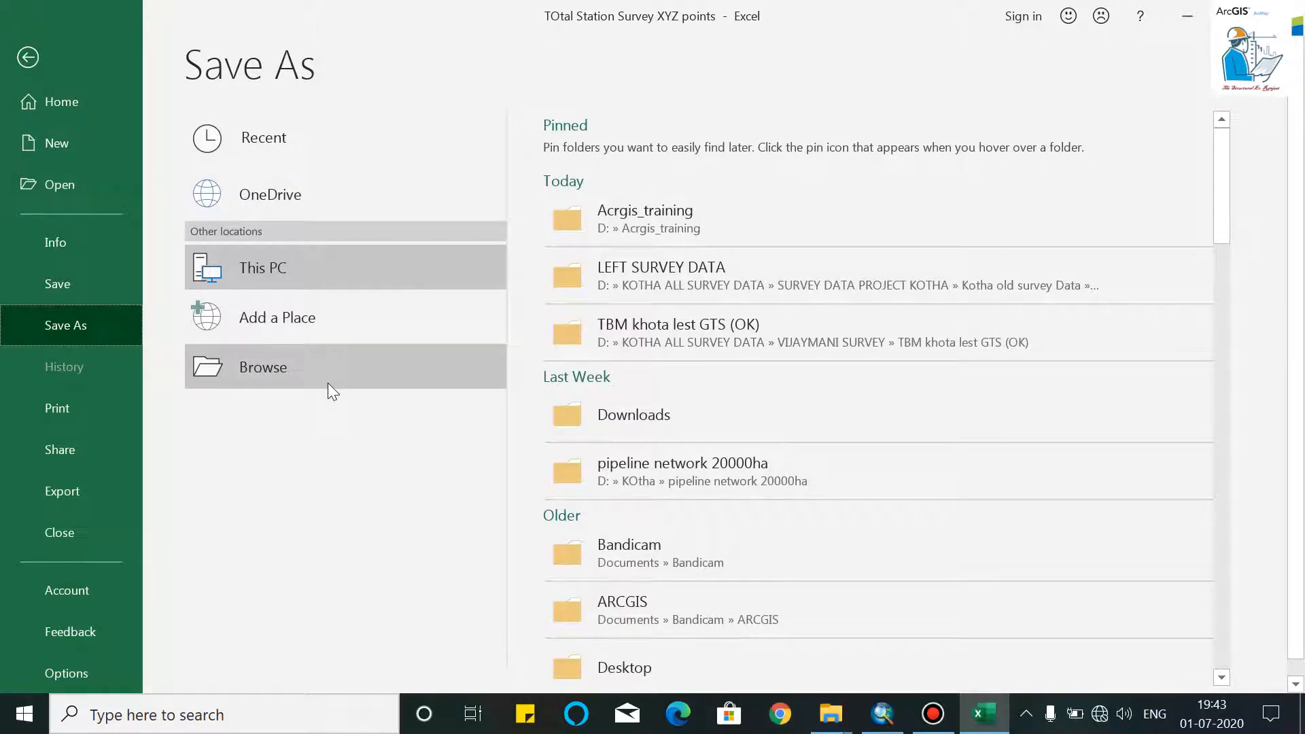
{"action": "left_click", "coordinate": [328, 382]}
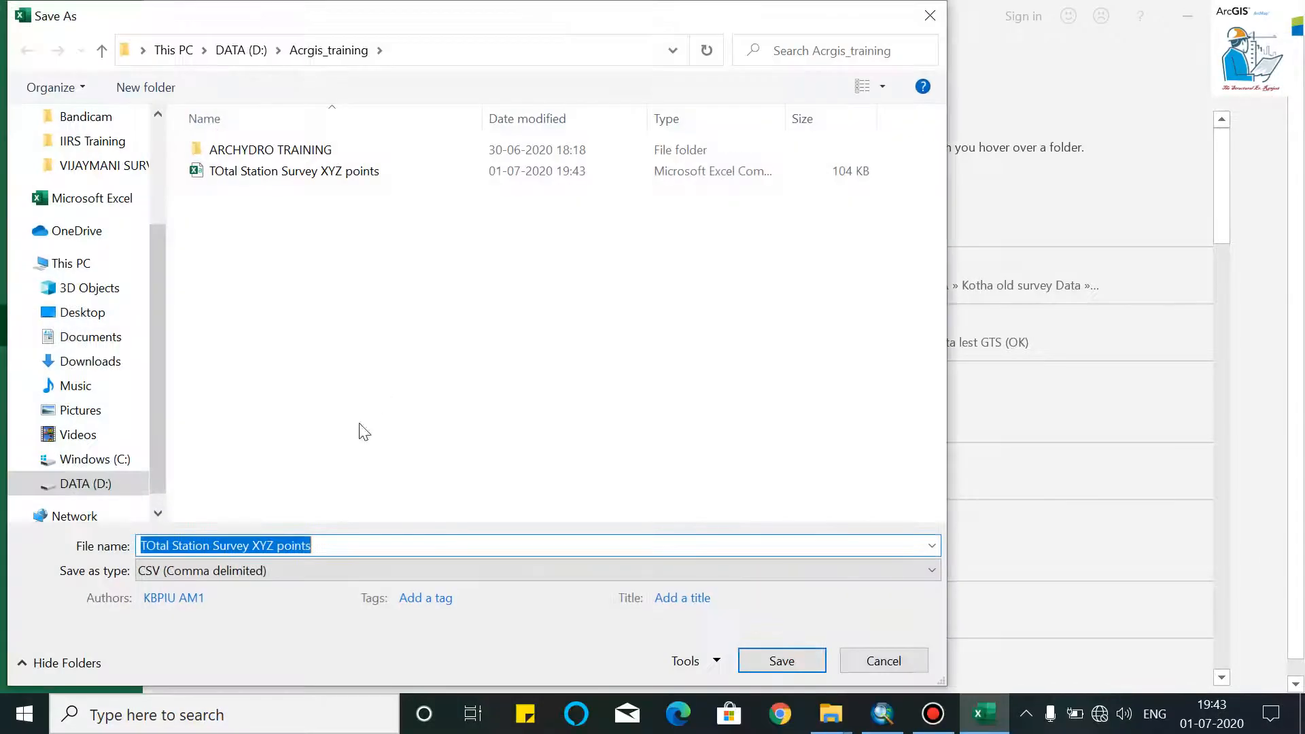
{"action": "left_click", "coordinate": [304, 572]}
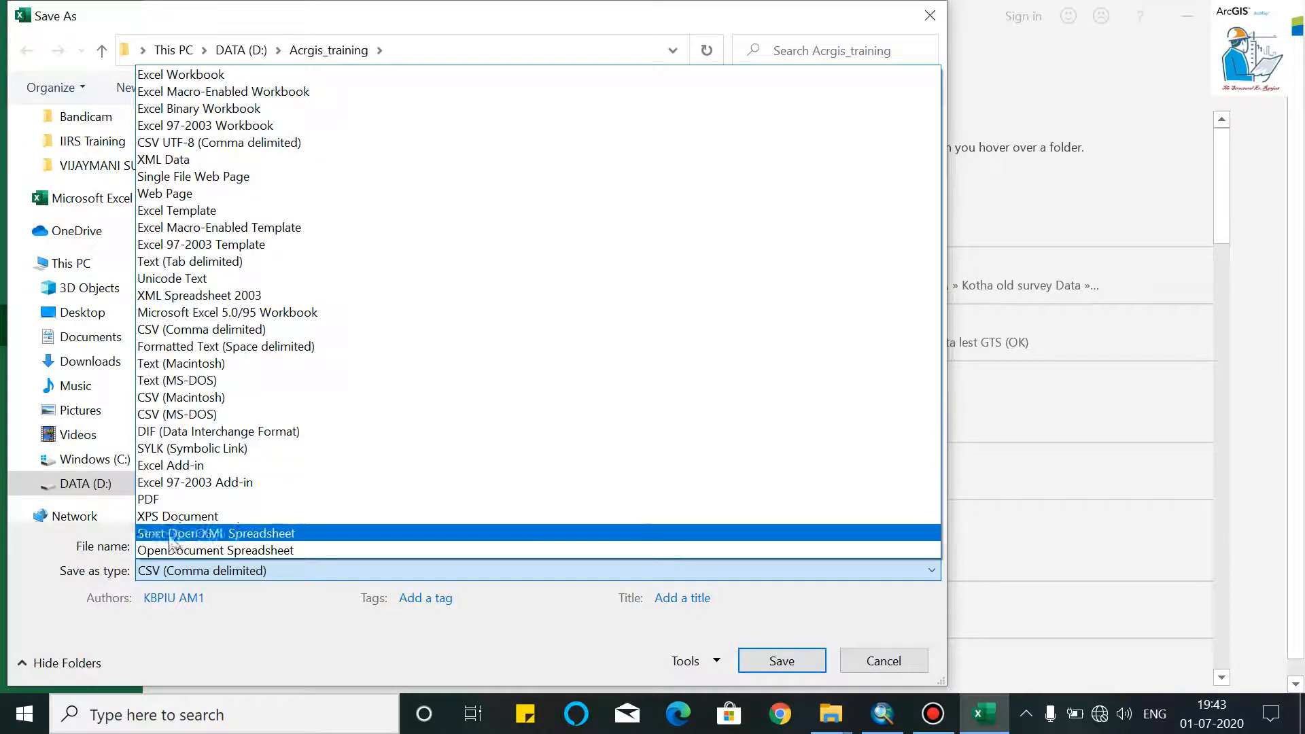
{"action": "left_click", "coordinate": [268, 635]}
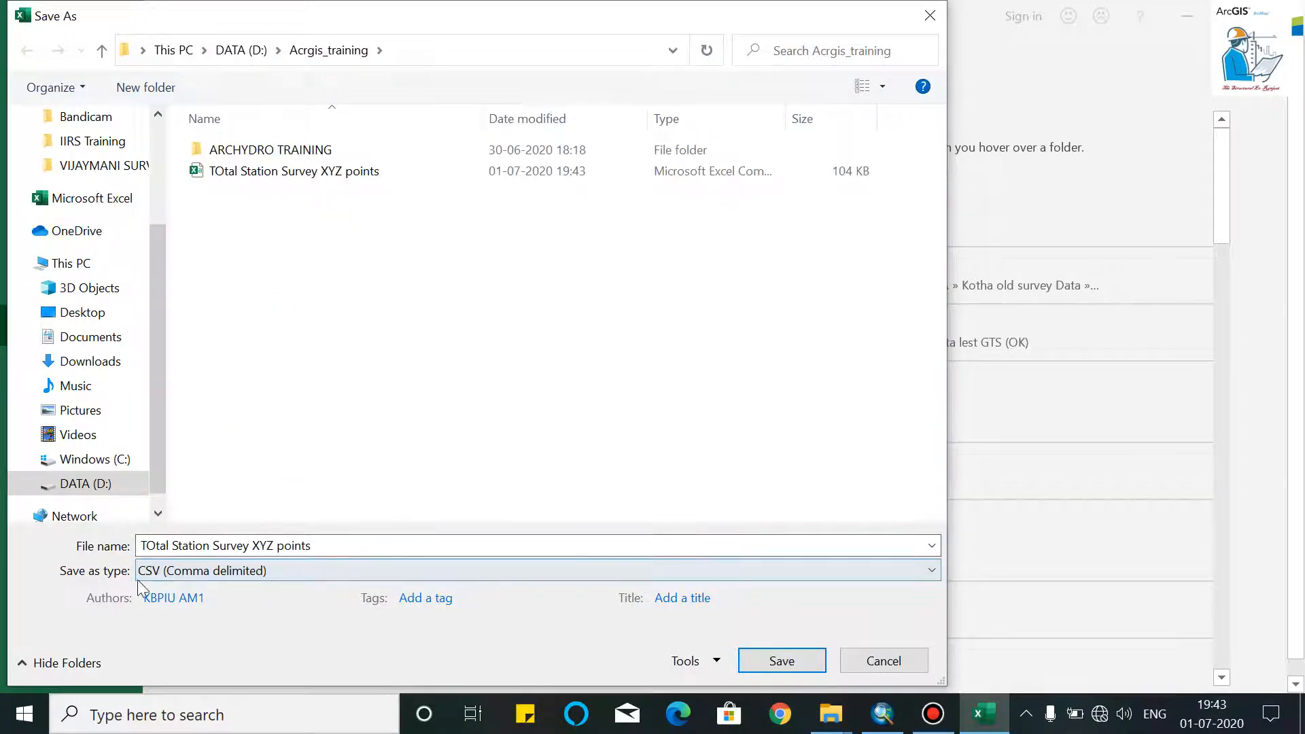
{"action": "left_click", "coordinate": [928, 16]}
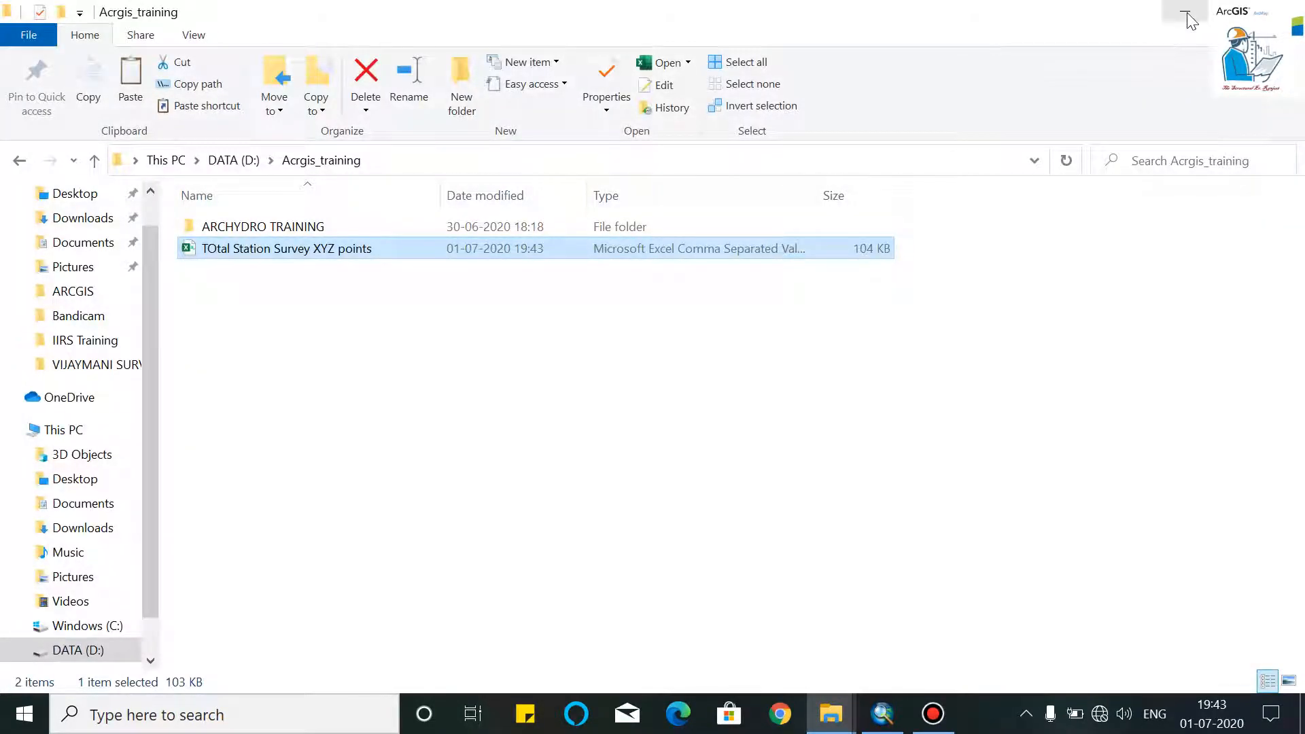
Switch to ArcMap and add TOtal Station Survey XYZ points.csv from D:\Acrgis_training to the map
{"action": "left_click", "coordinate": [1187, 13]}
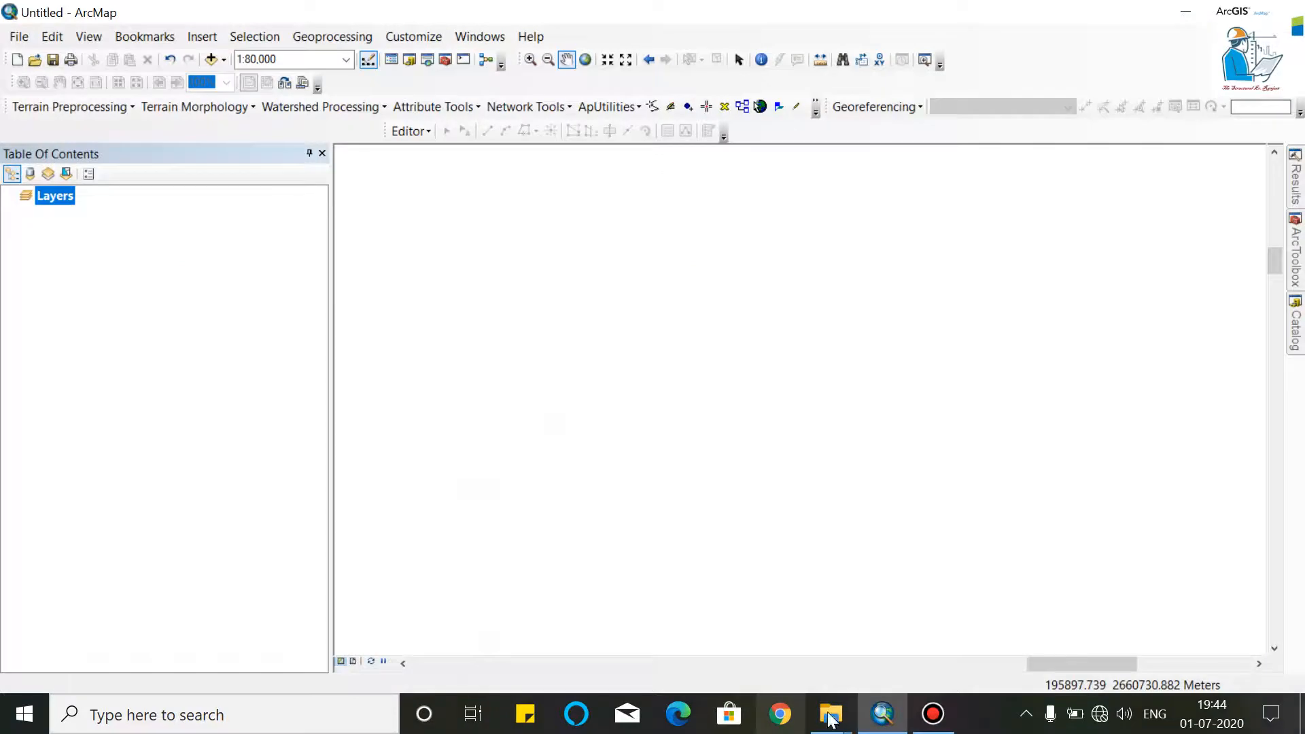
{"action": "left_click", "coordinate": [884, 715]}
{"action": "left_click", "coordinate": [883, 715]}
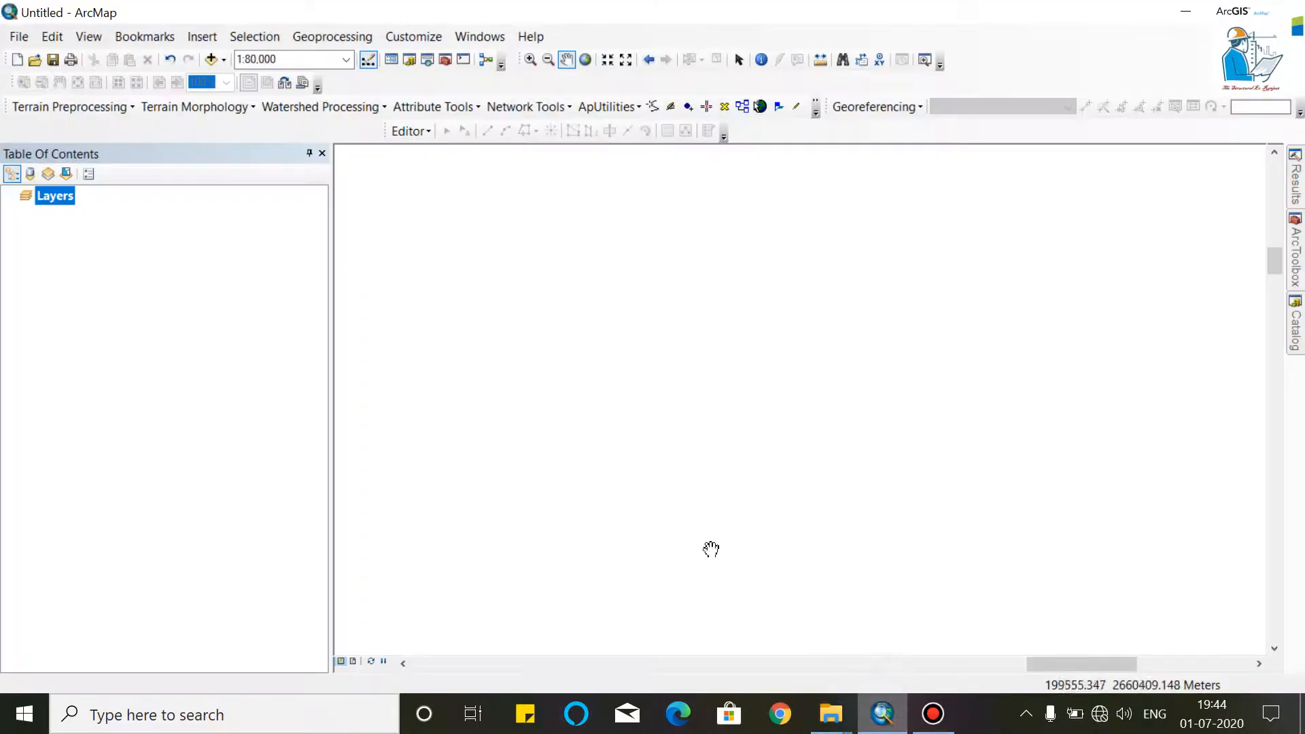
{"action": "left_click", "coordinate": [215, 64]}
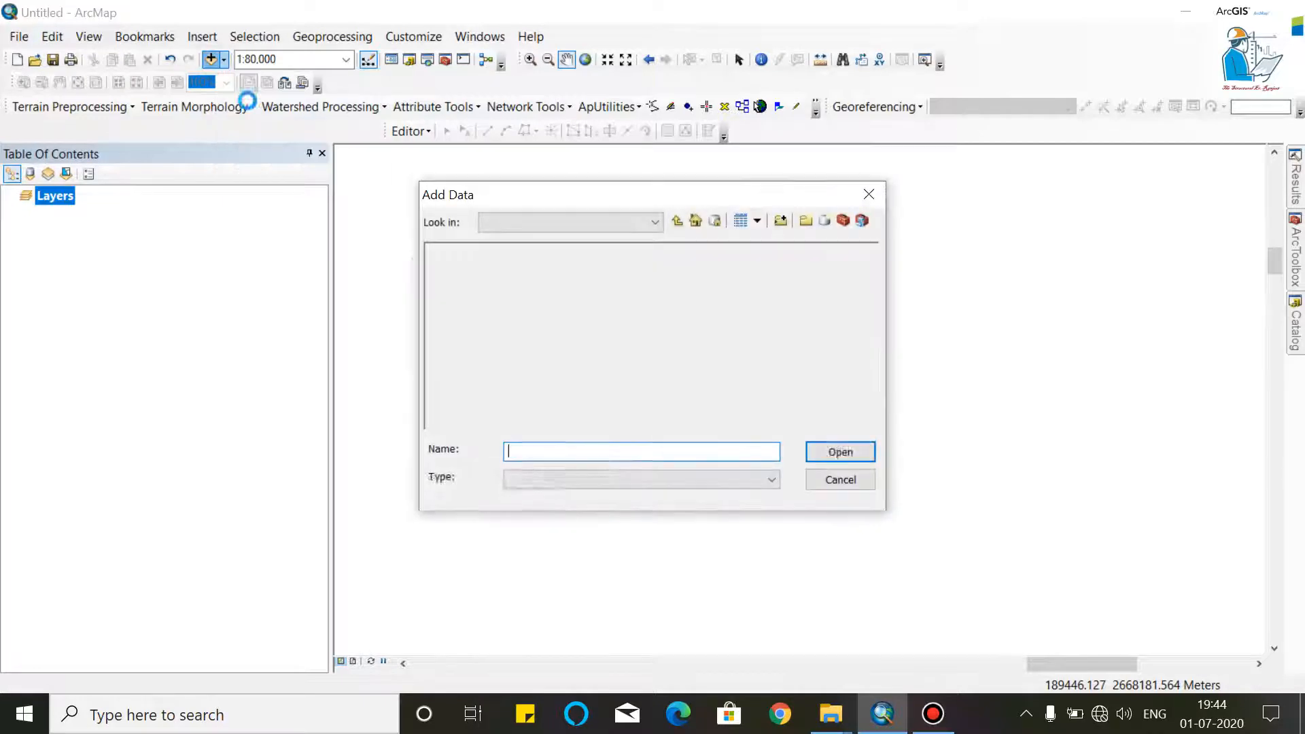
{"action": "left_click", "coordinate": [564, 223]}
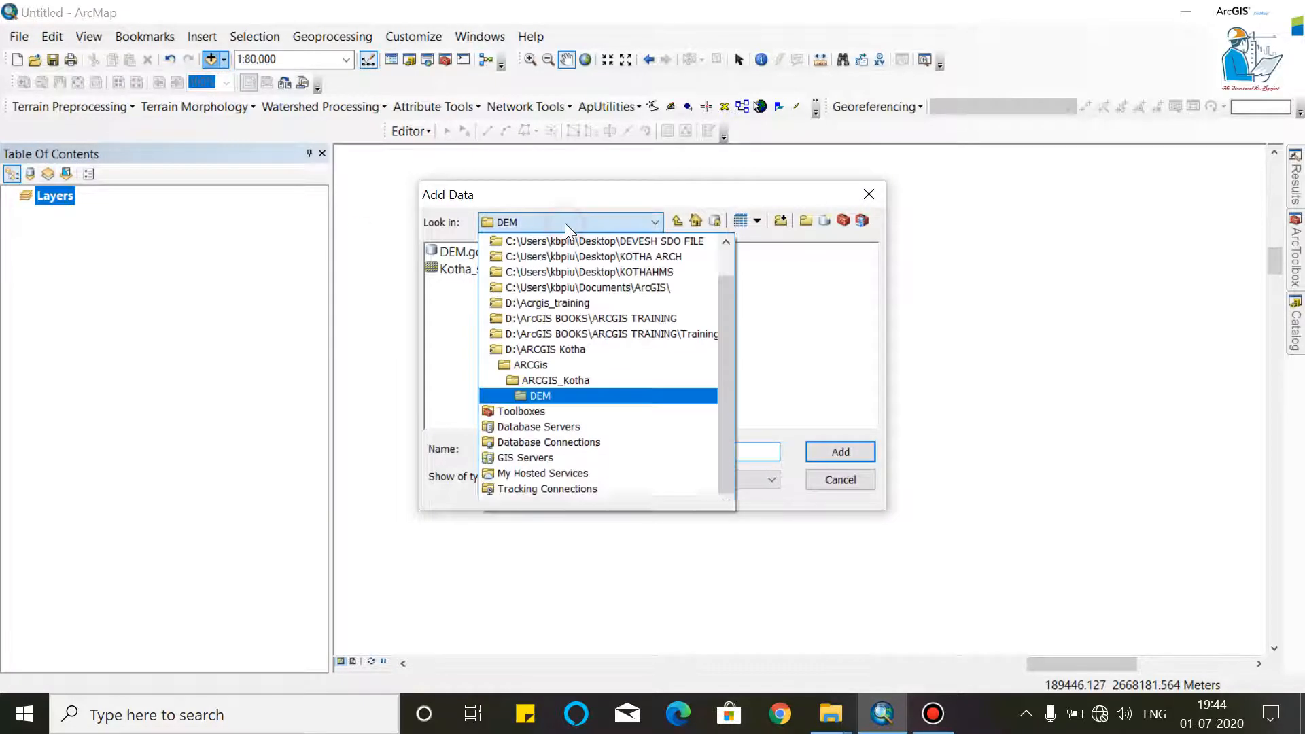
{"action": "left_click", "coordinate": [582, 304]}
{"action": "left_click", "coordinate": [496, 272]}
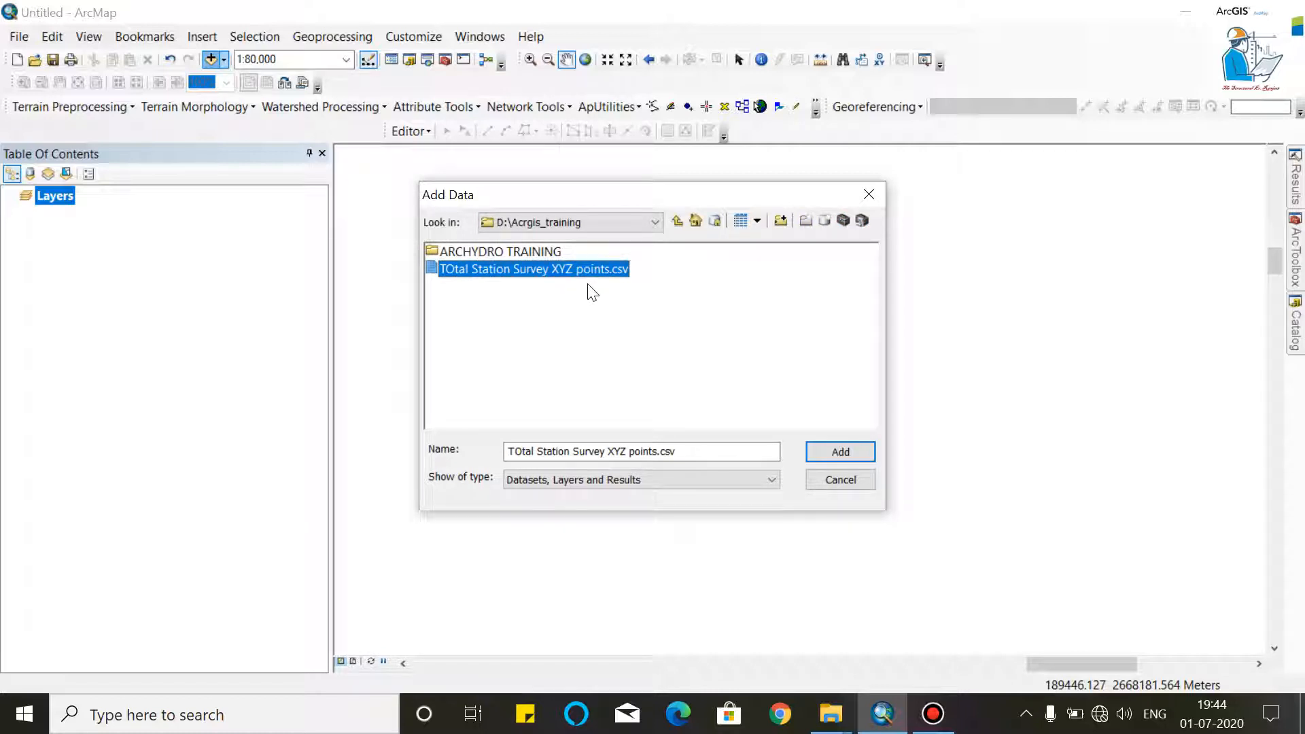
{"action": "left_click", "coordinate": [826, 454]}
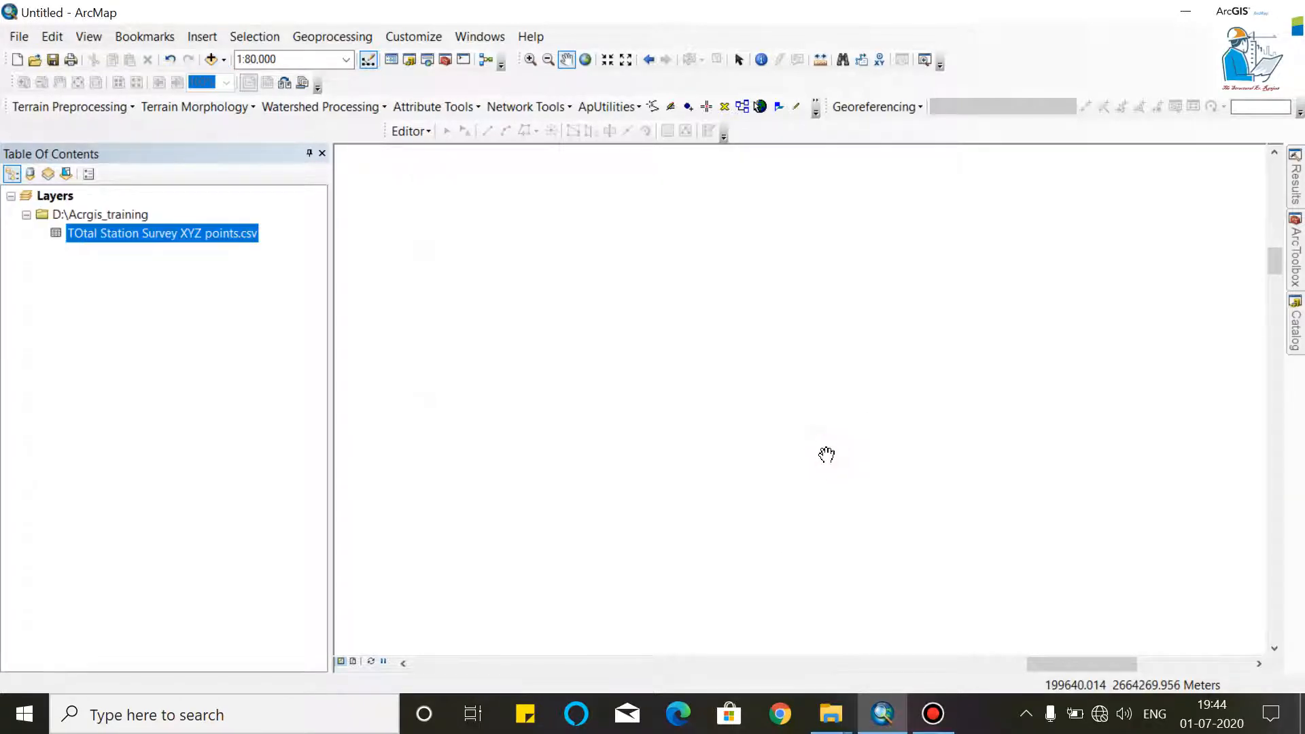
Examine the fields and records in the survey points table and close it
{"action": "right_click", "coordinate": [192, 236]}
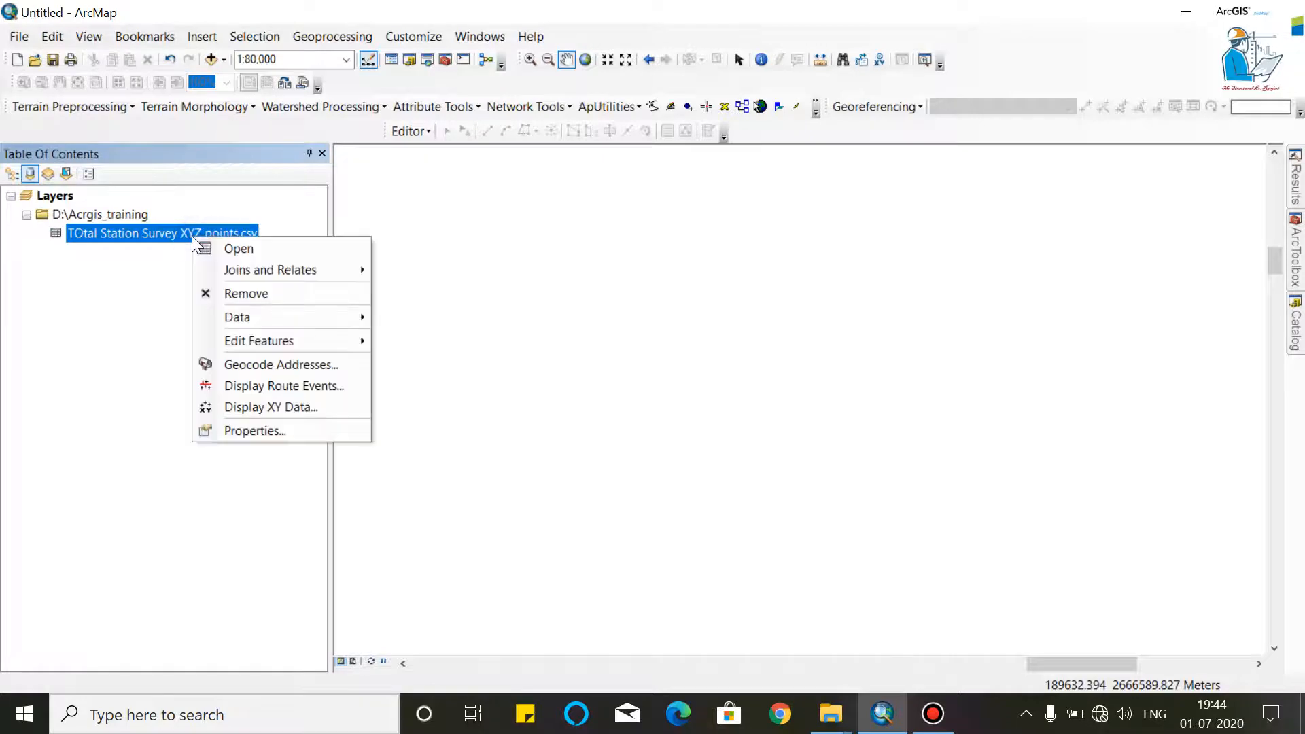
{"action": "left_click", "coordinate": [231, 251]}
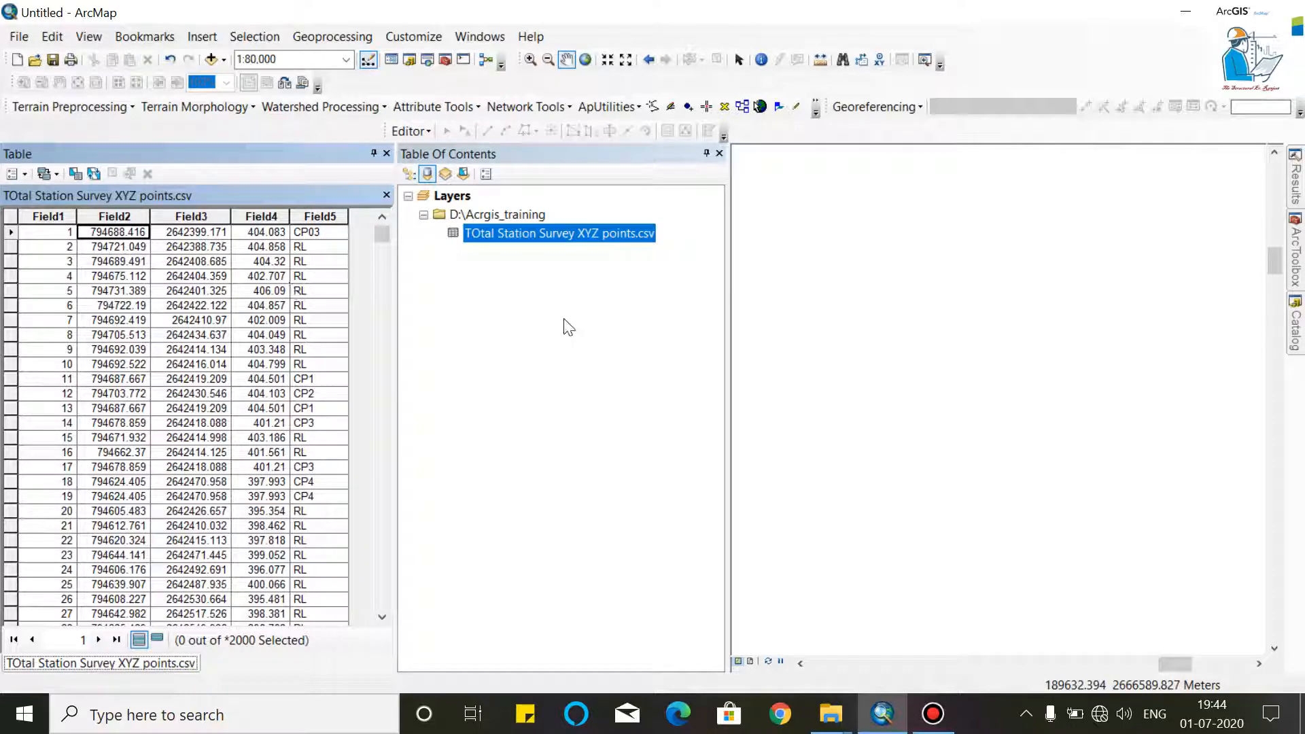
{"action": "left_click", "coordinate": [387, 196]}
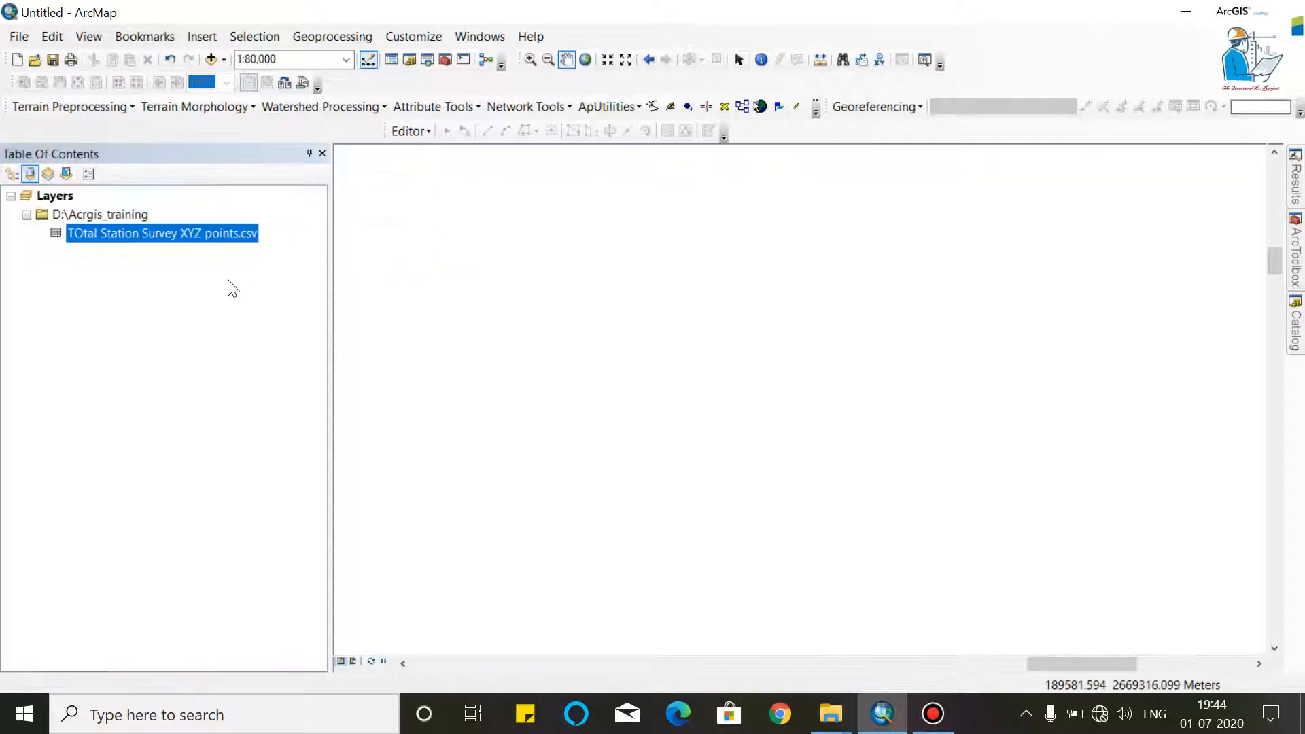
Start displaying the survey table as XY data, with Field2 as X, Field3 as Y and Field4 as Z
{"action": "right_click", "coordinate": [196, 232]}
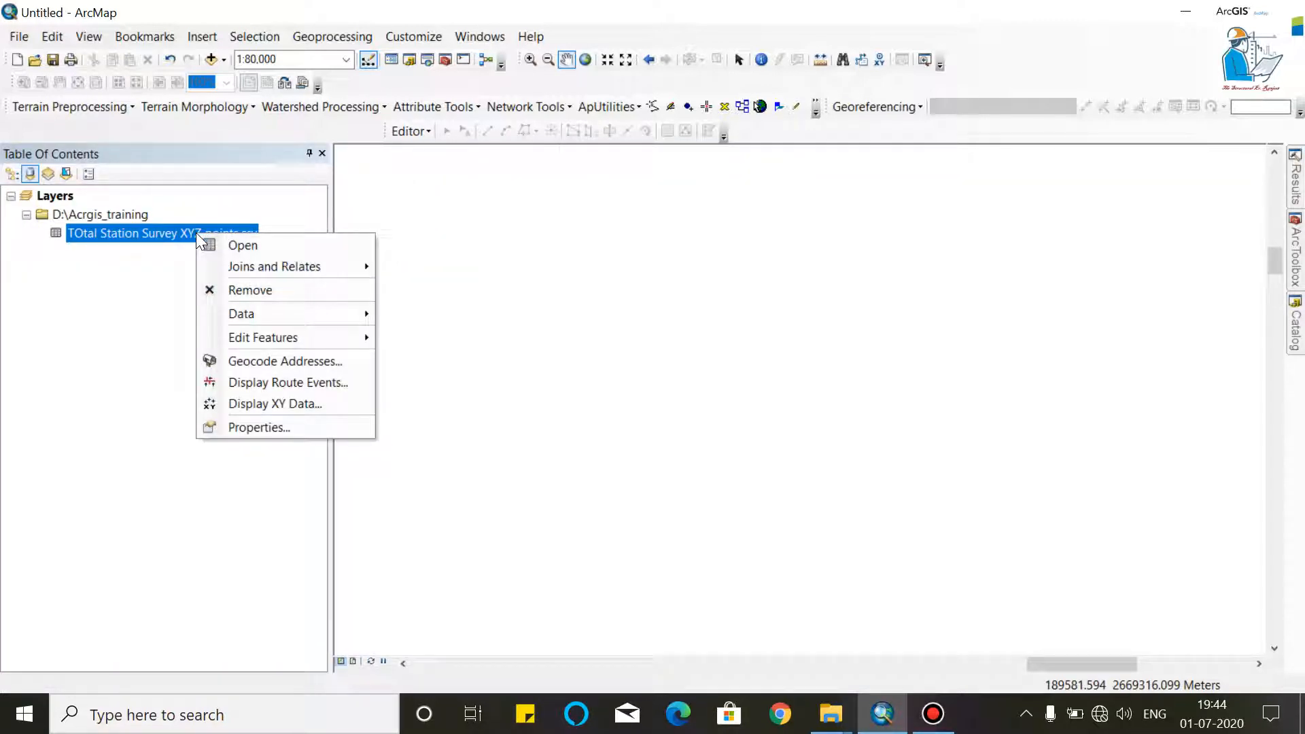
{"action": "mouse_move", "coordinate": [226, 266]}
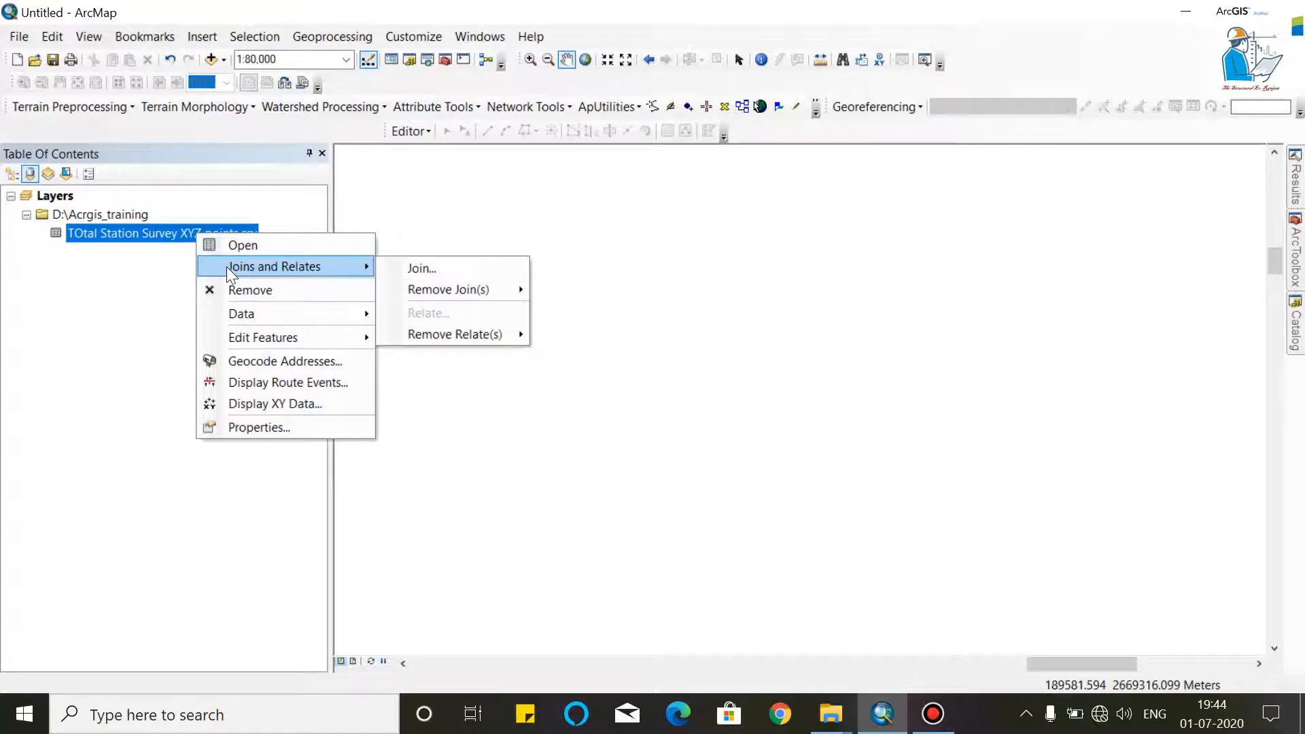
{"action": "left_click", "coordinate": [251, 405]}
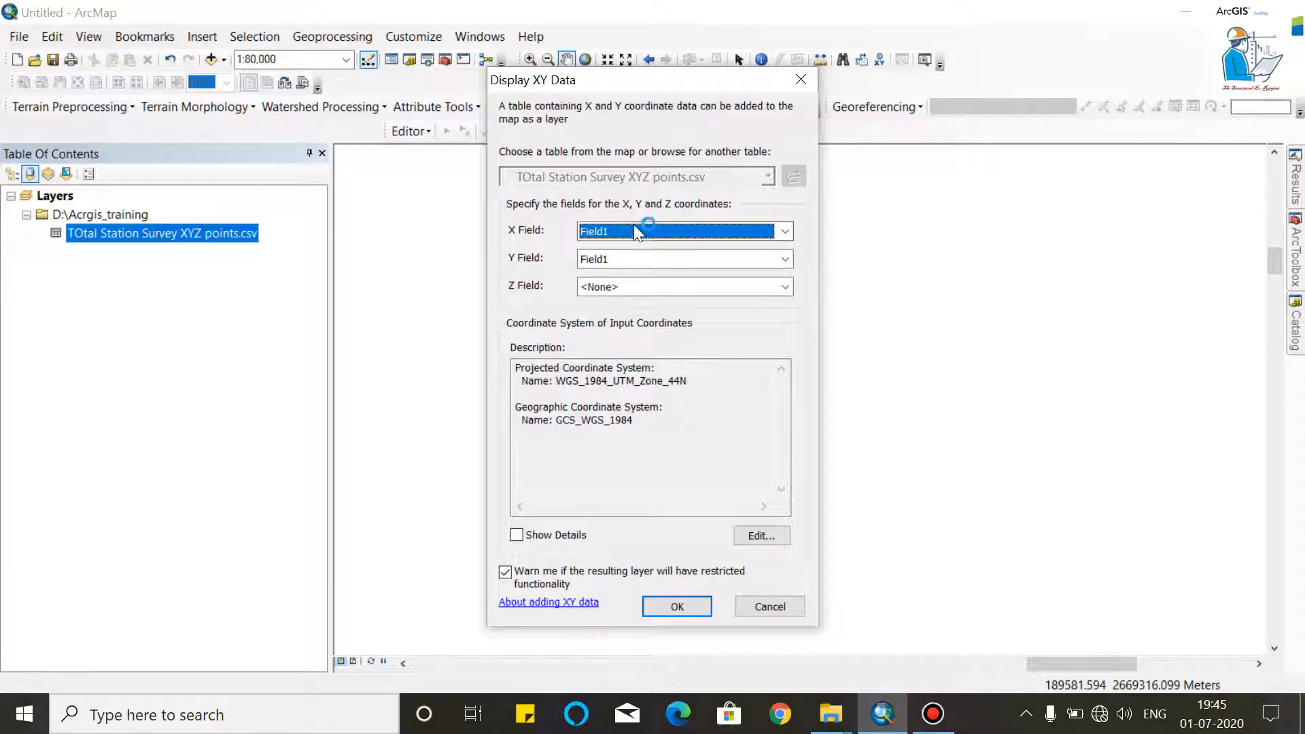
{"action": "left_click", "coordinate": [635, 233]}
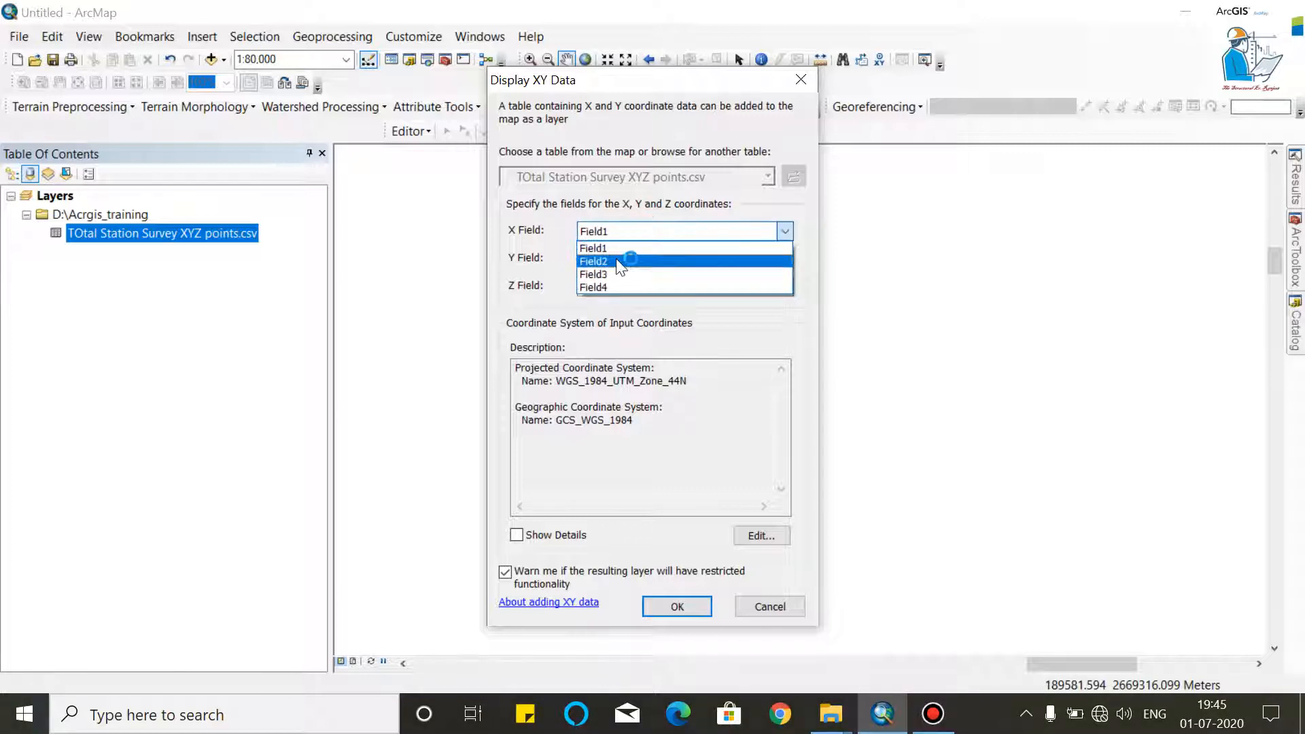
{"action": "left_click", "coordinate": [617, 261]}
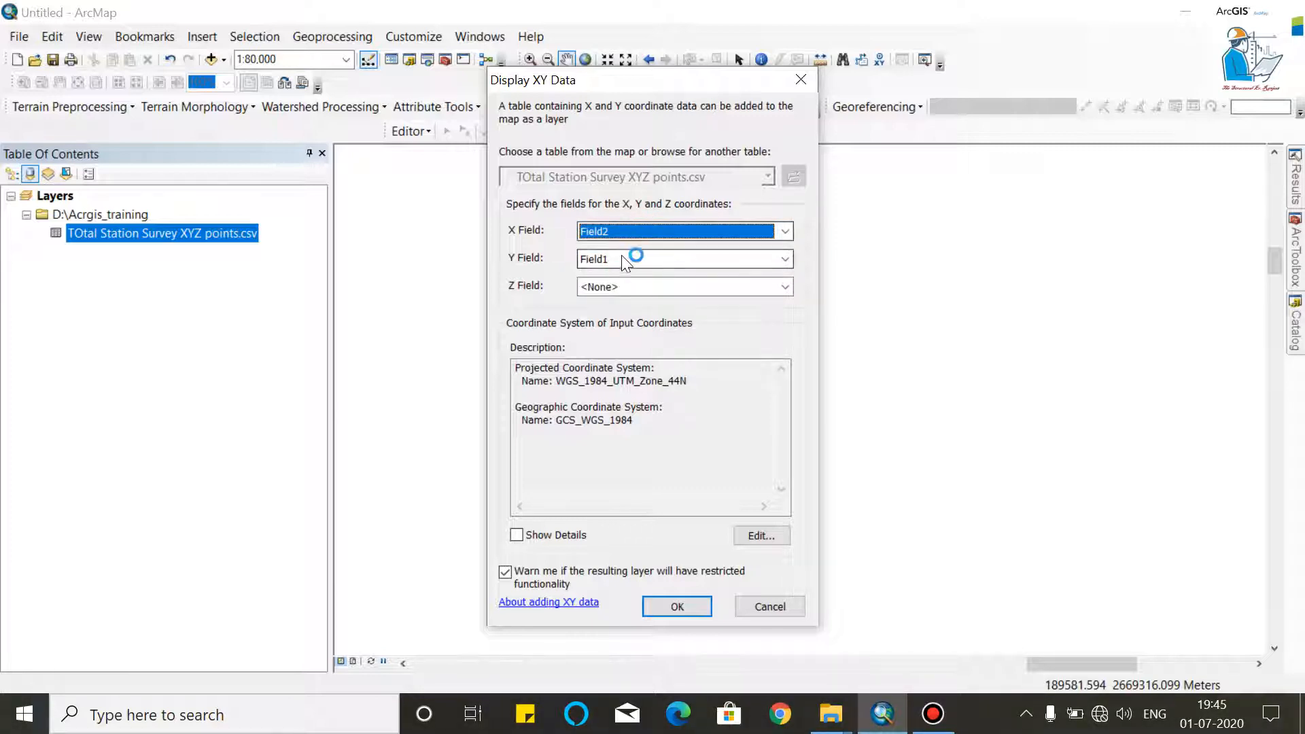
{"action": "left_click", "coordinate": [622, 257]}
{"action": "left_click", "coordinate": [619, 302]}
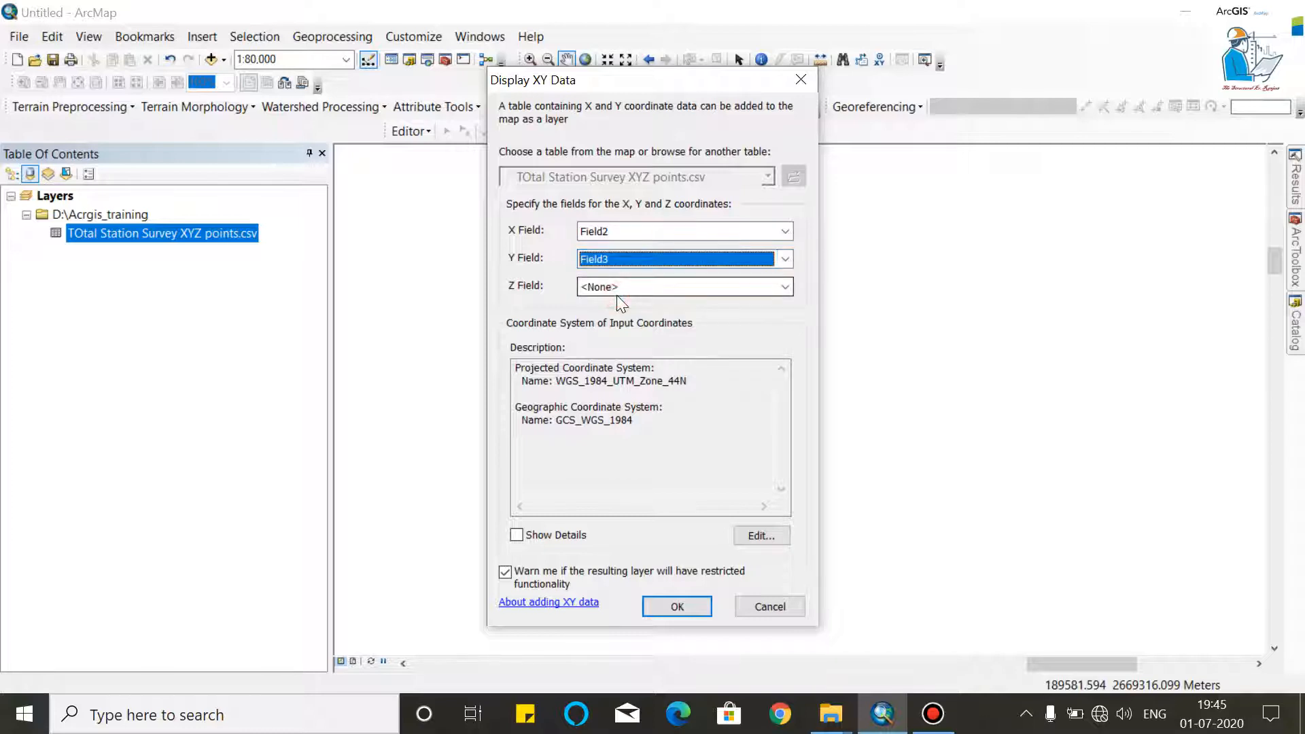
{"action": "left_click", "coordinate": [618, 289]}
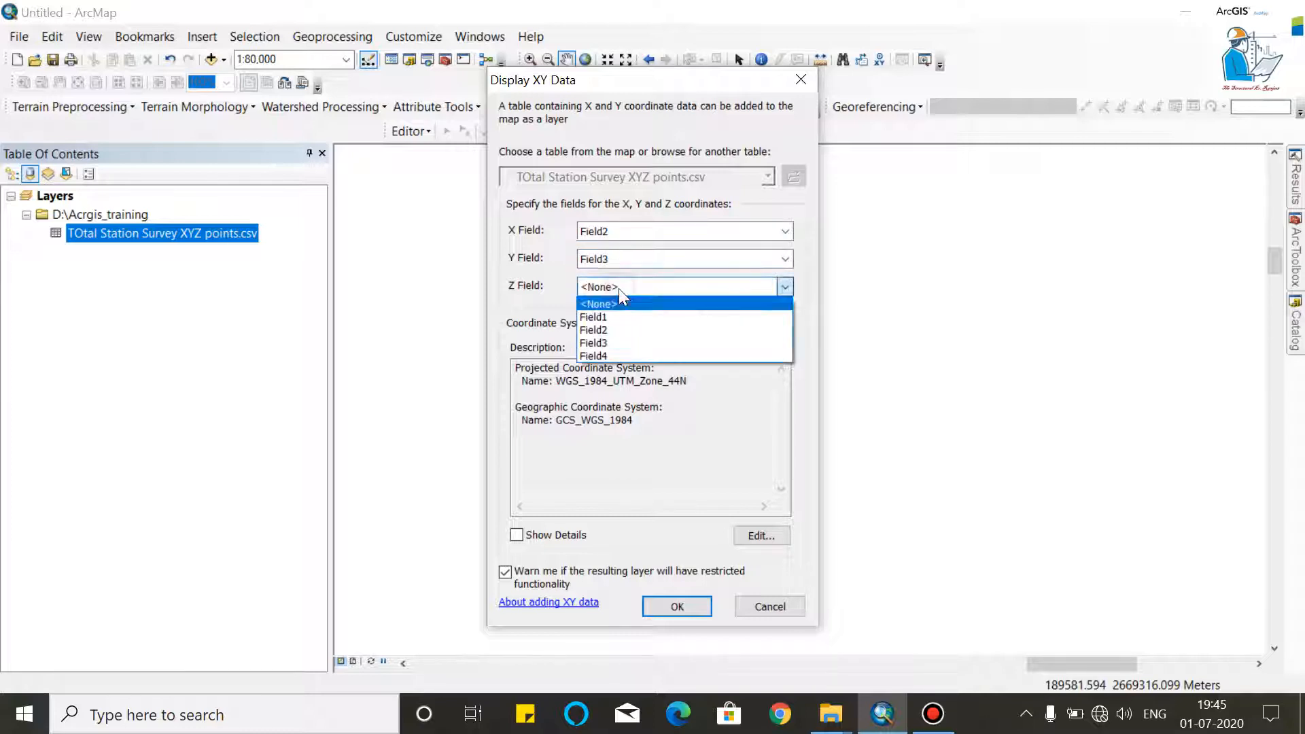
{"action": "left_click", "coordinate": [613, 357]}
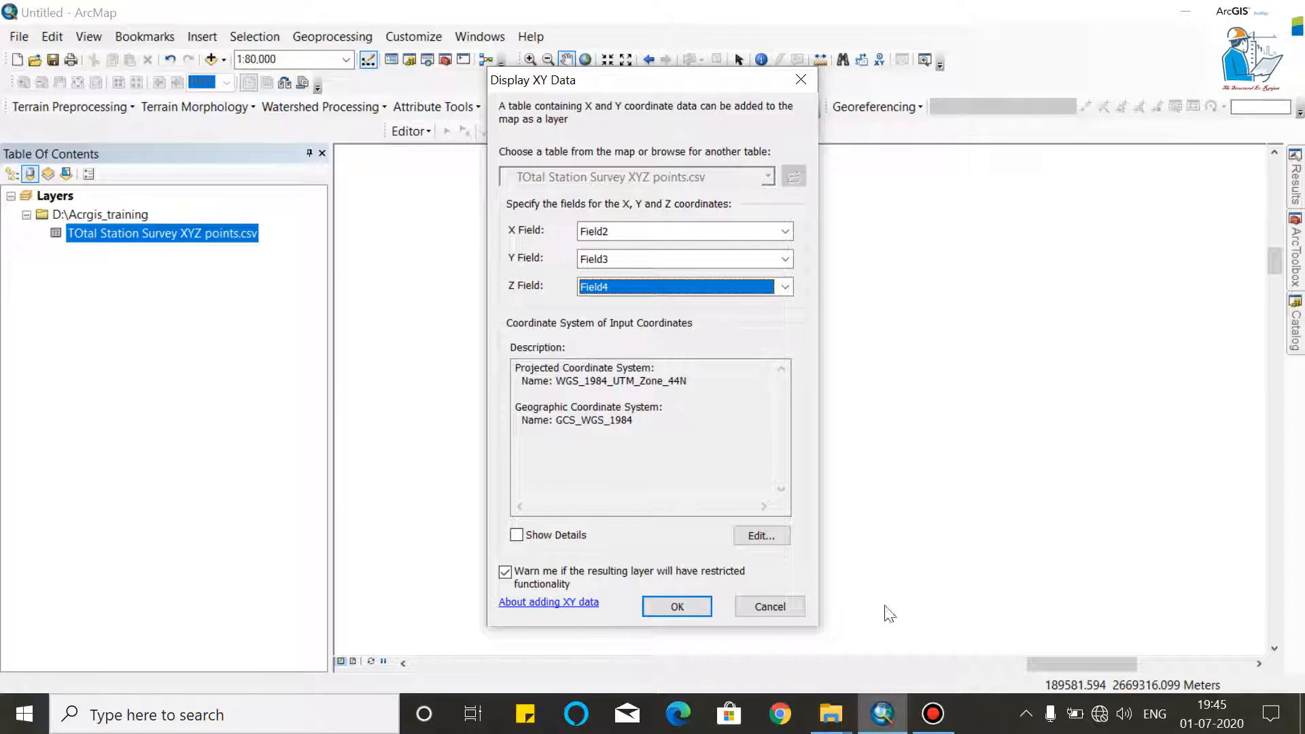
Accept WGS 1984 UTM Zone 44N as the coordinate system of the input coordinates and show its details
{"action": "left_click_drag", "start_coordinate": [607, 381], "coordinate": [693, 383]}
{"action": "left_click", "coordinate": [675, 383]}
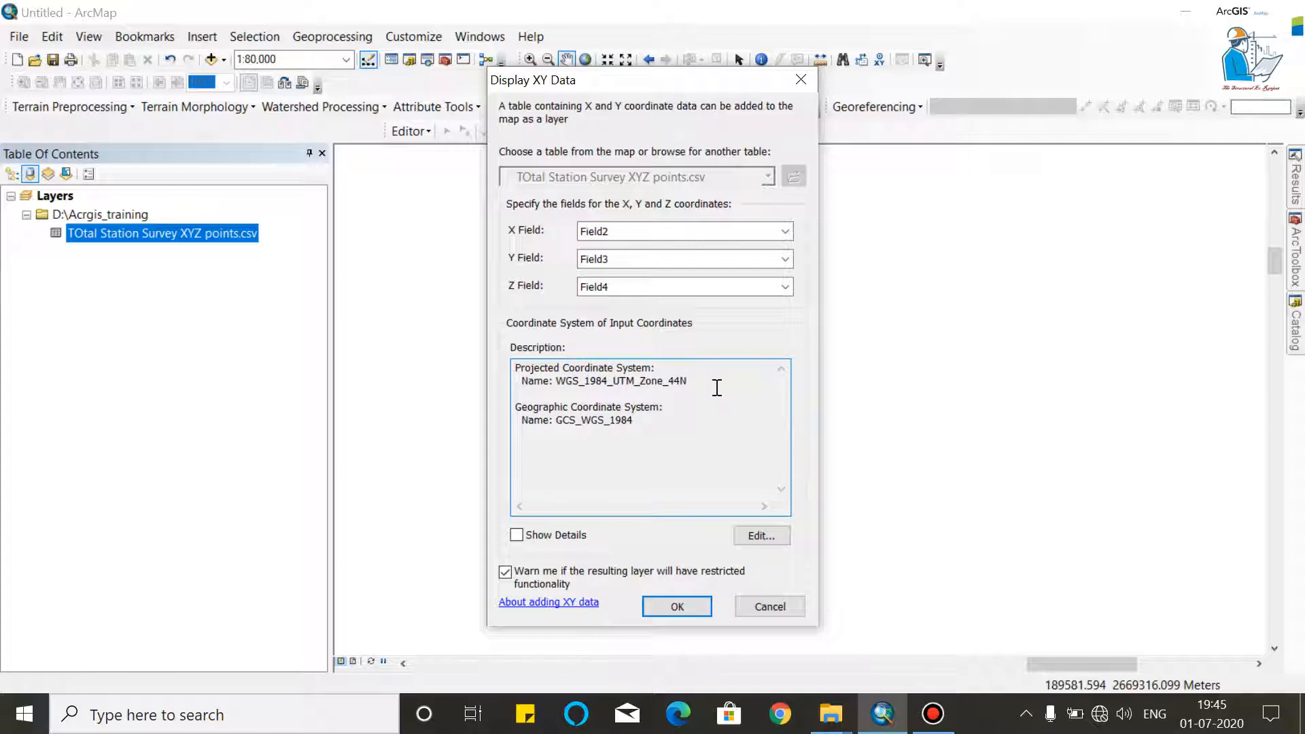
{"action": "left_click", "coordinate": [762, 537]}
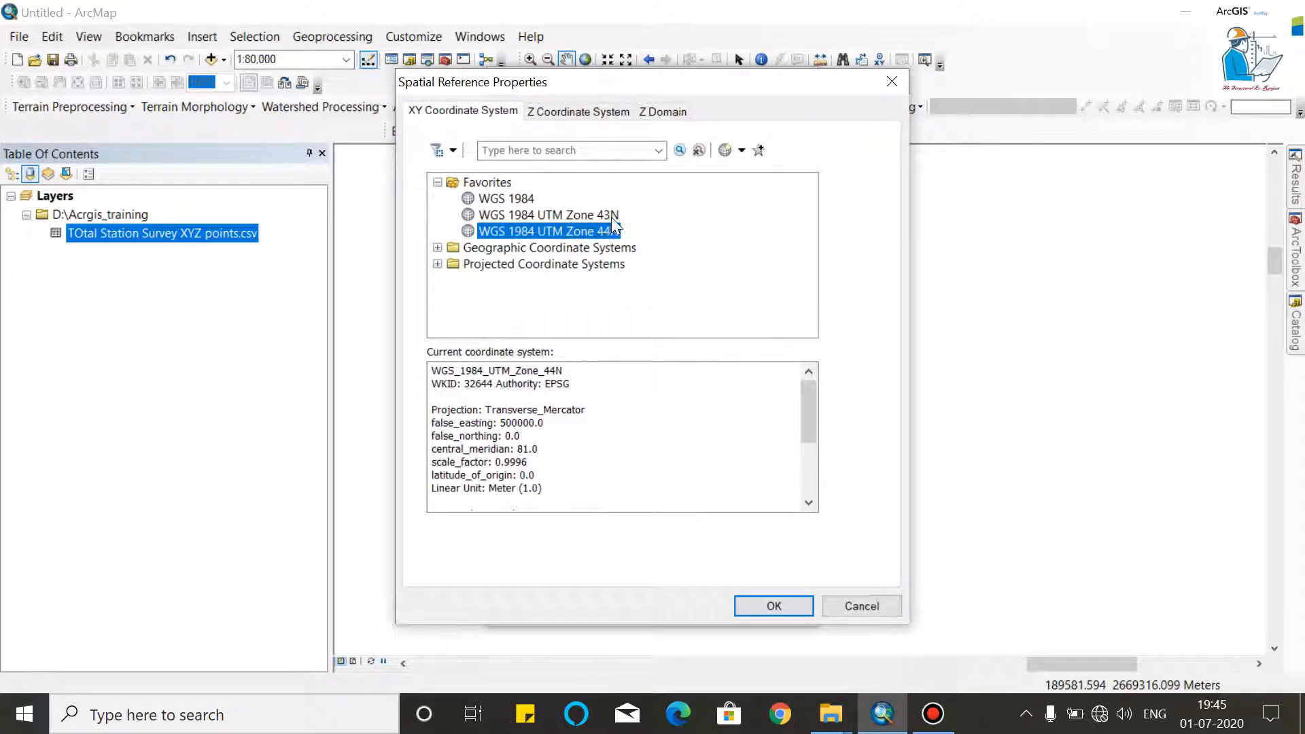
{"action": "left_click", "coordinate": [774, 607]}
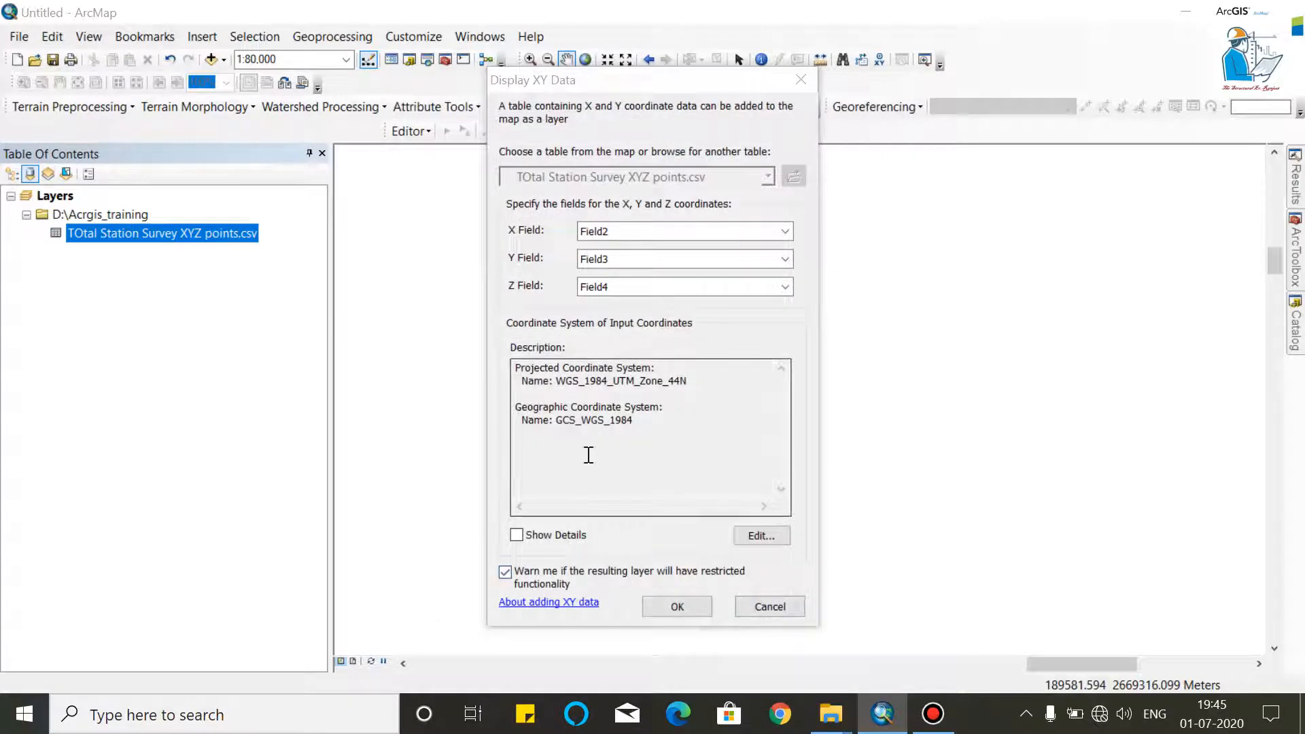
{"action": "left_click", "coordinate": [533, 536]}
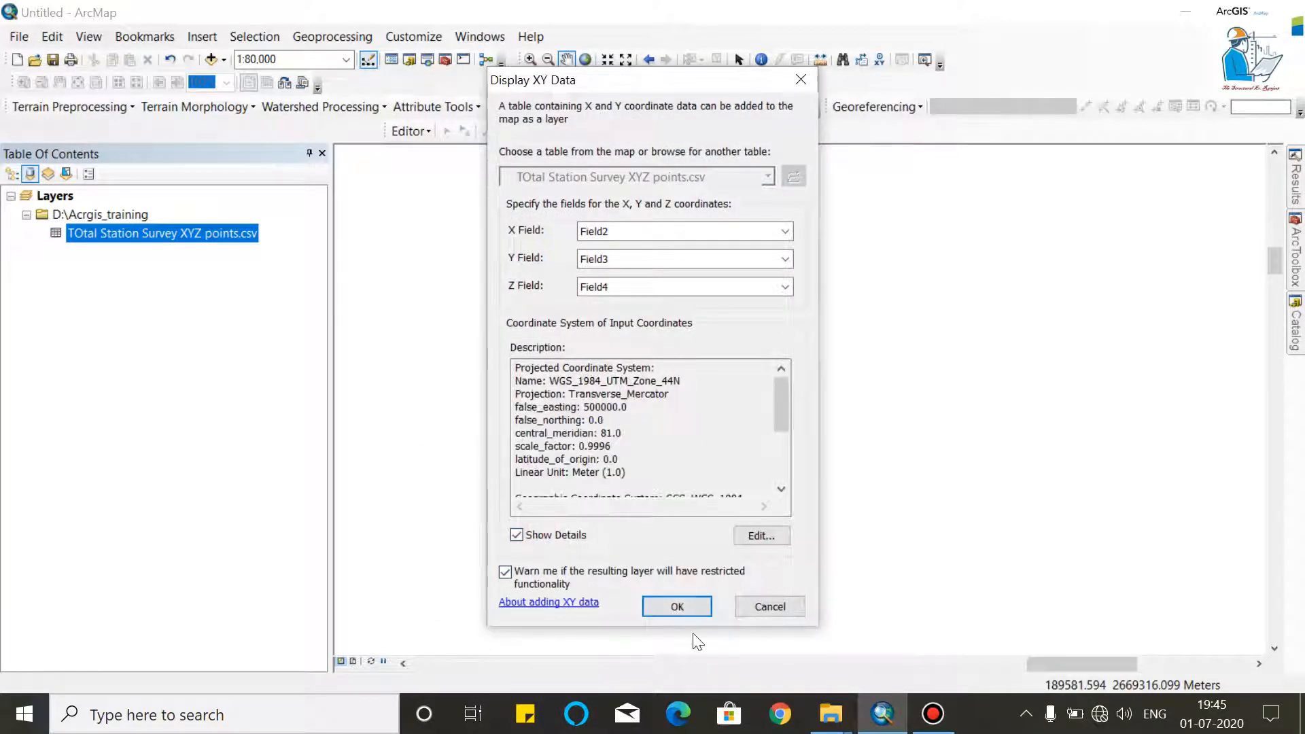
Create the XY point layer from the survey table and accept its limited functionality without an Object-ID field
{"action": "left_click", "coordinate": [676, 607]}
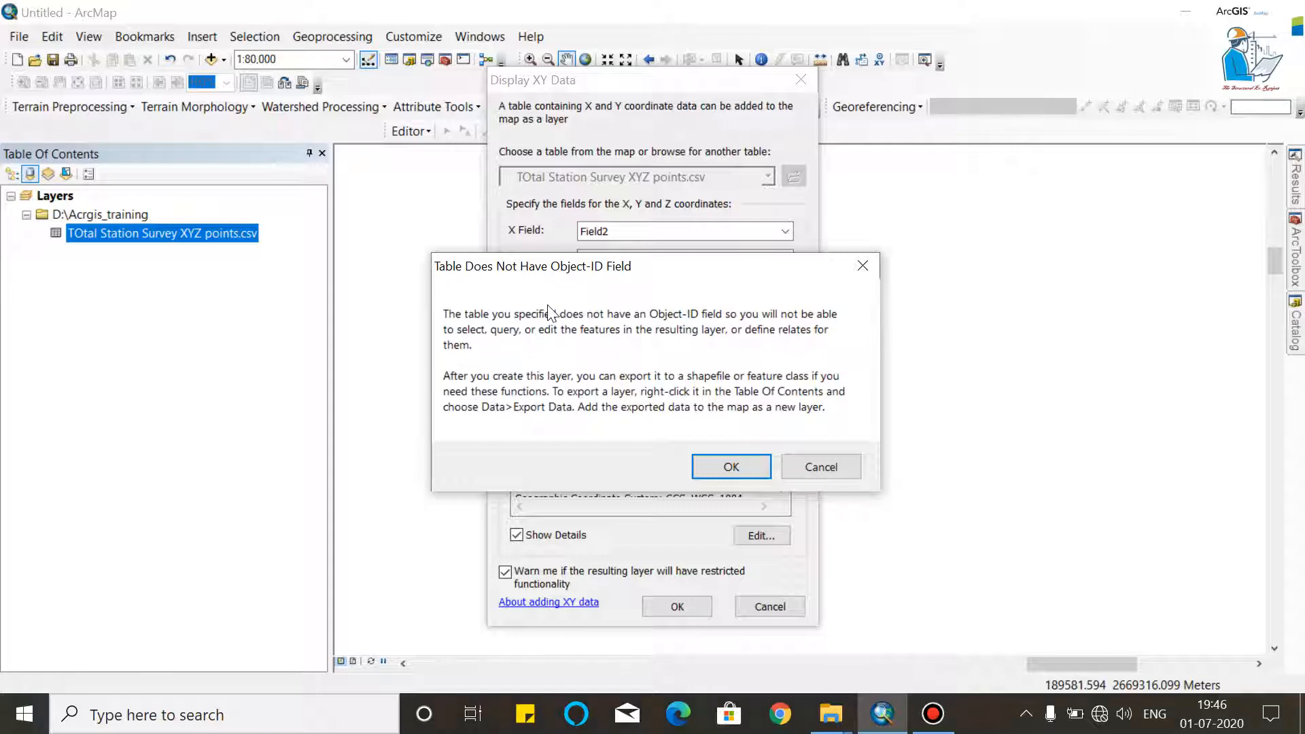
{"action": "left_click", "coordinate": [709, 466]}
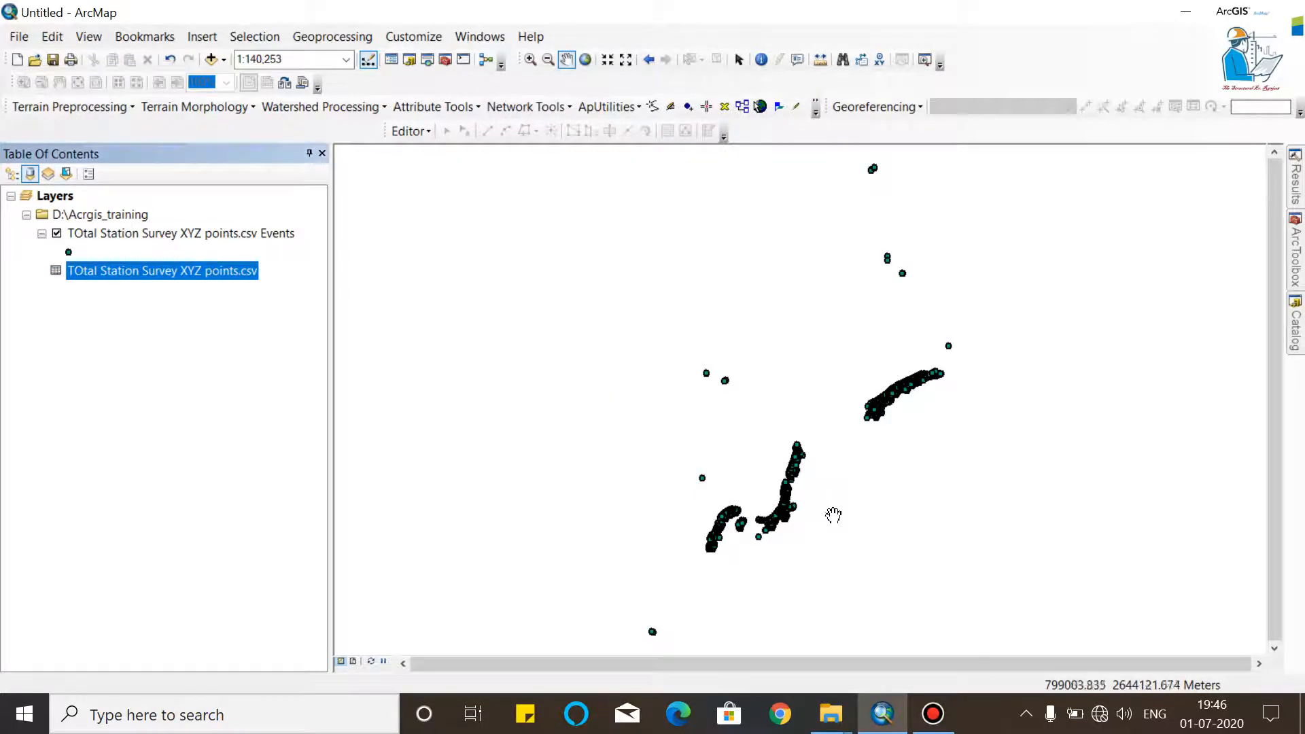
Examine the distribution of the plotted survey points at several map scales
{"action": "scroll", "coordinate": [926, 420], "scroll_direction": "up", "scroll_amount": 3}
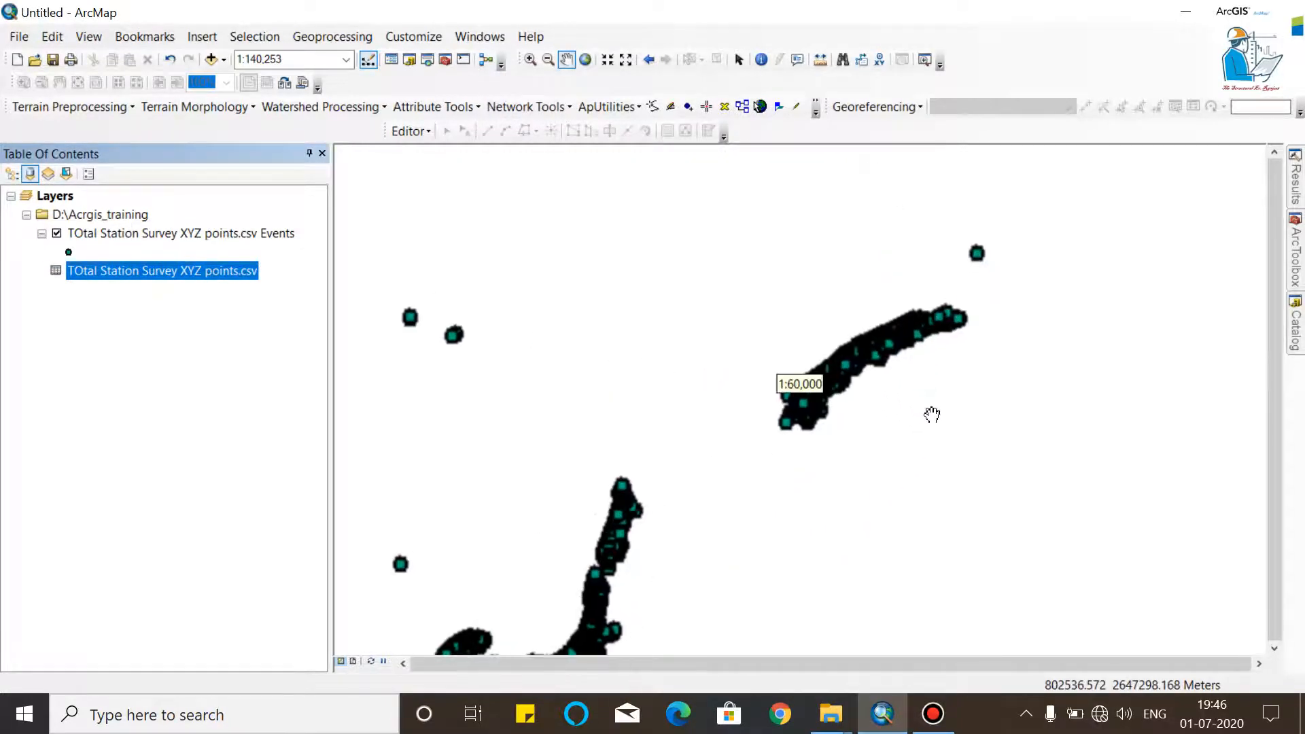
{"action": "scroll", "coordinate": [910, 378], "scroll_direction": "up", "scroll_amount": 1}
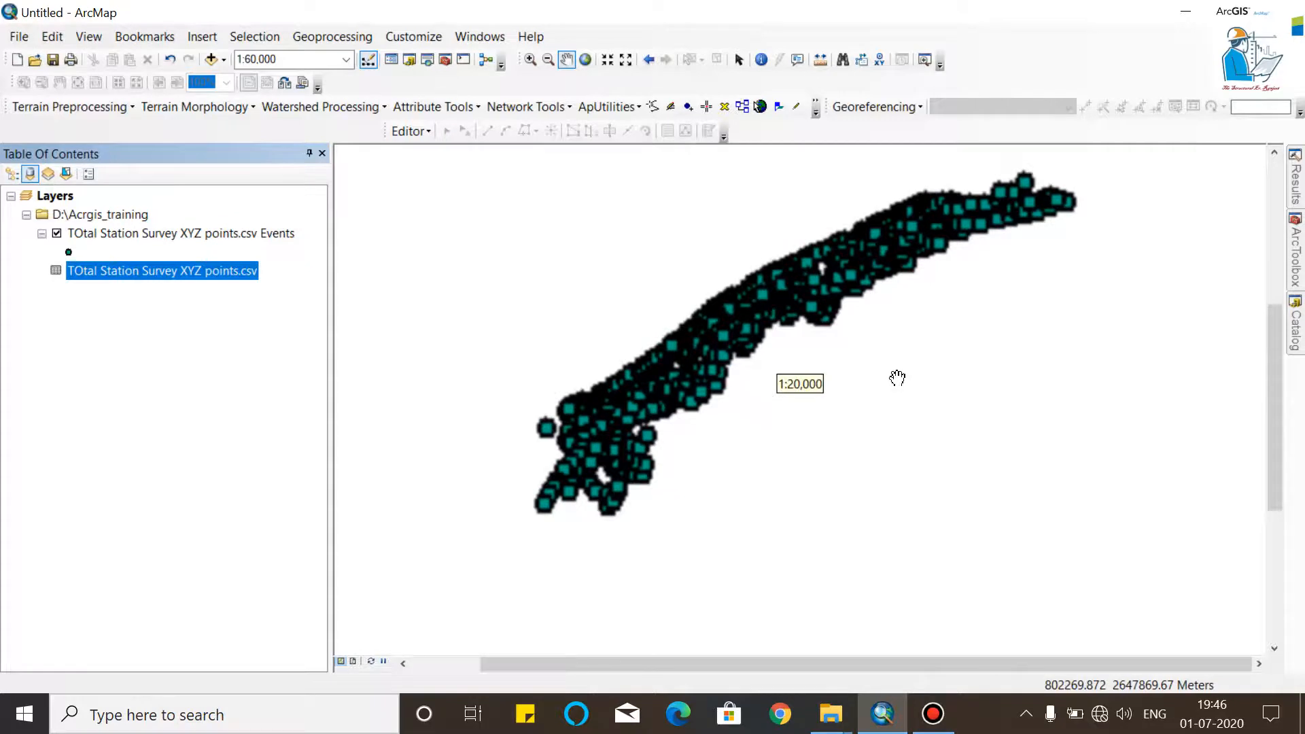
{"action": "scroll", "coordinate": [769, 265], "scroll_direction": "up", "scroll_amount": 3}
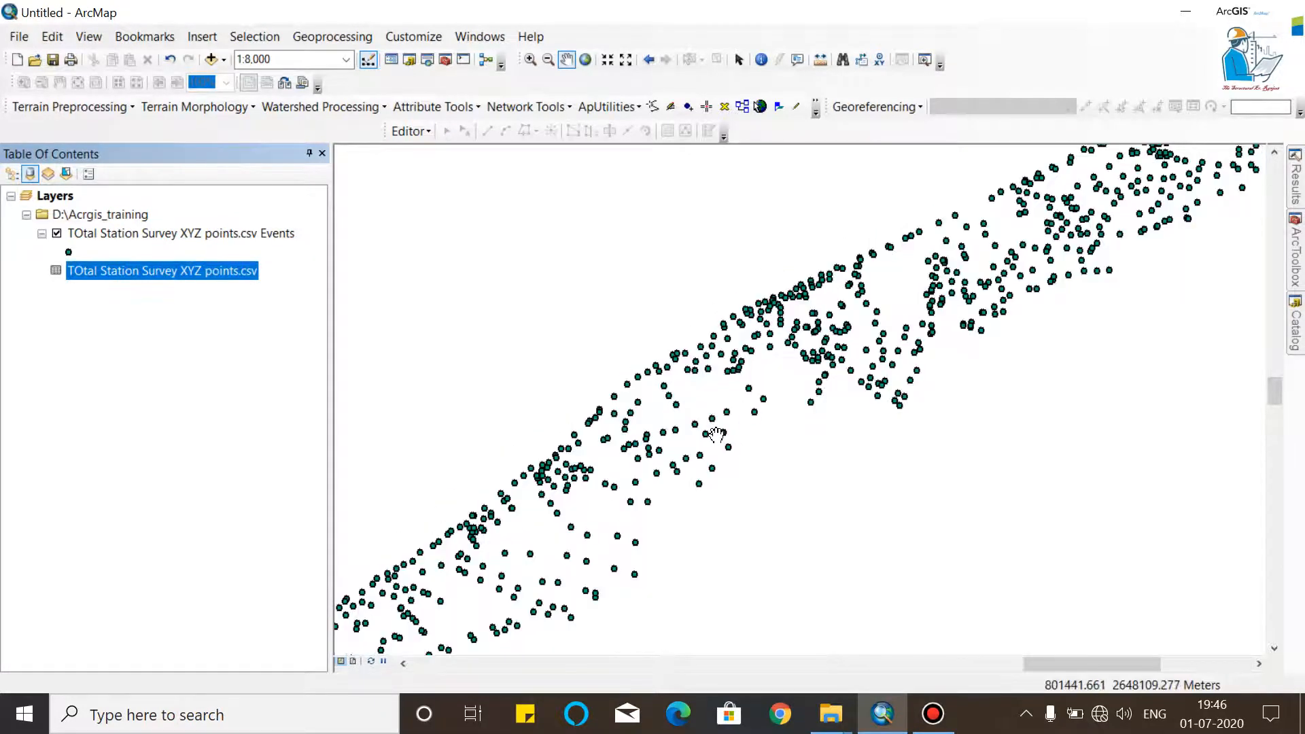
{"action": "scroll", "coordinate": [714, 435], "scroll_direction": "up", "scroll_amount": 2}
{"action": "scroll", "coordinate": [699, 452], "scroll_direction": "down", "scroll_amount": 2}
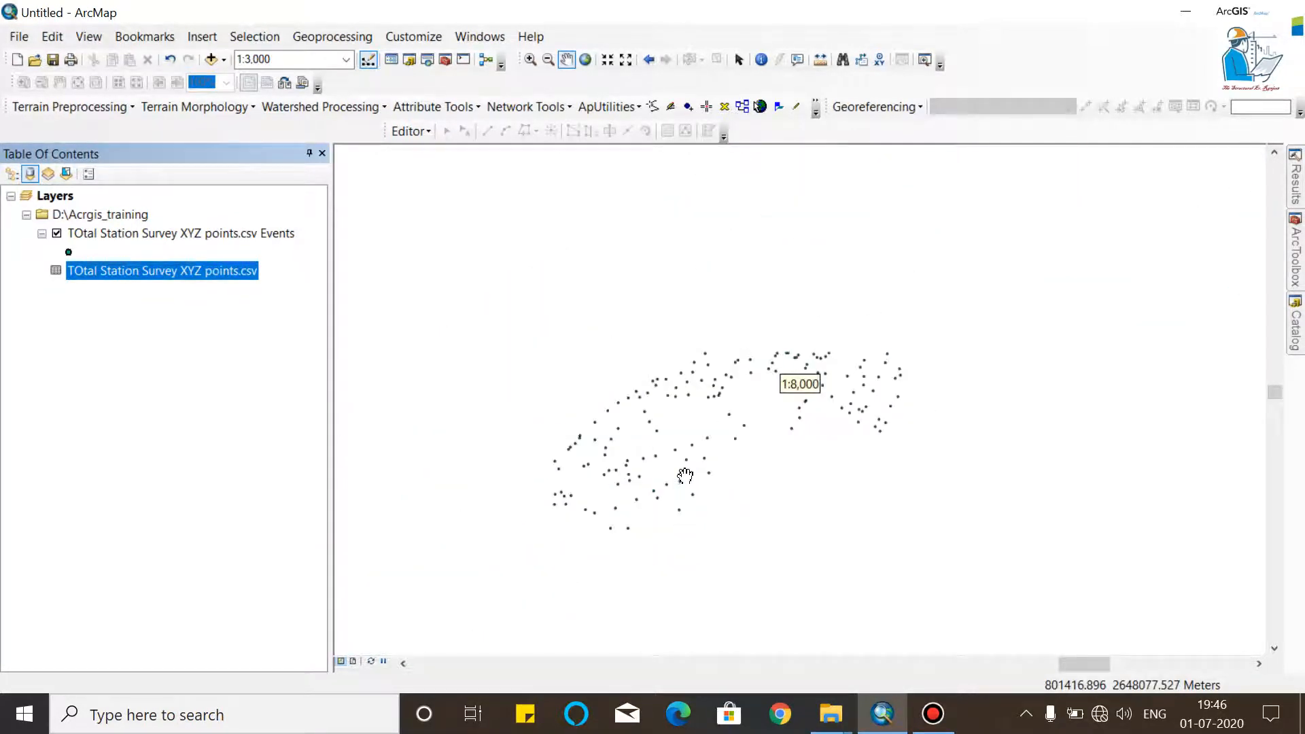
{"action": "scroll", "coordinate": [720, 483], "scroll_direction": "up", "scroll_amount": 1}
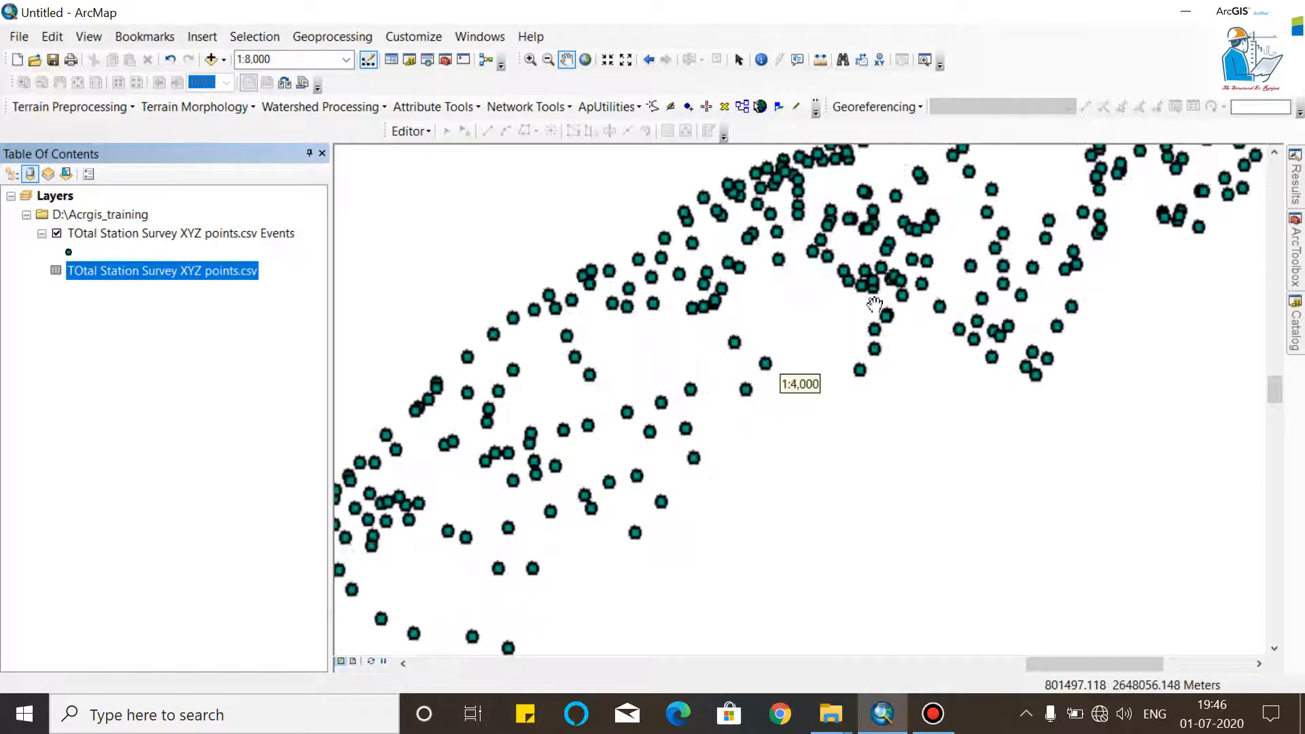
{"action": "scroll", "coordinate": [869, 447], "scroll_direction": "down", "scroll_amount": 2}
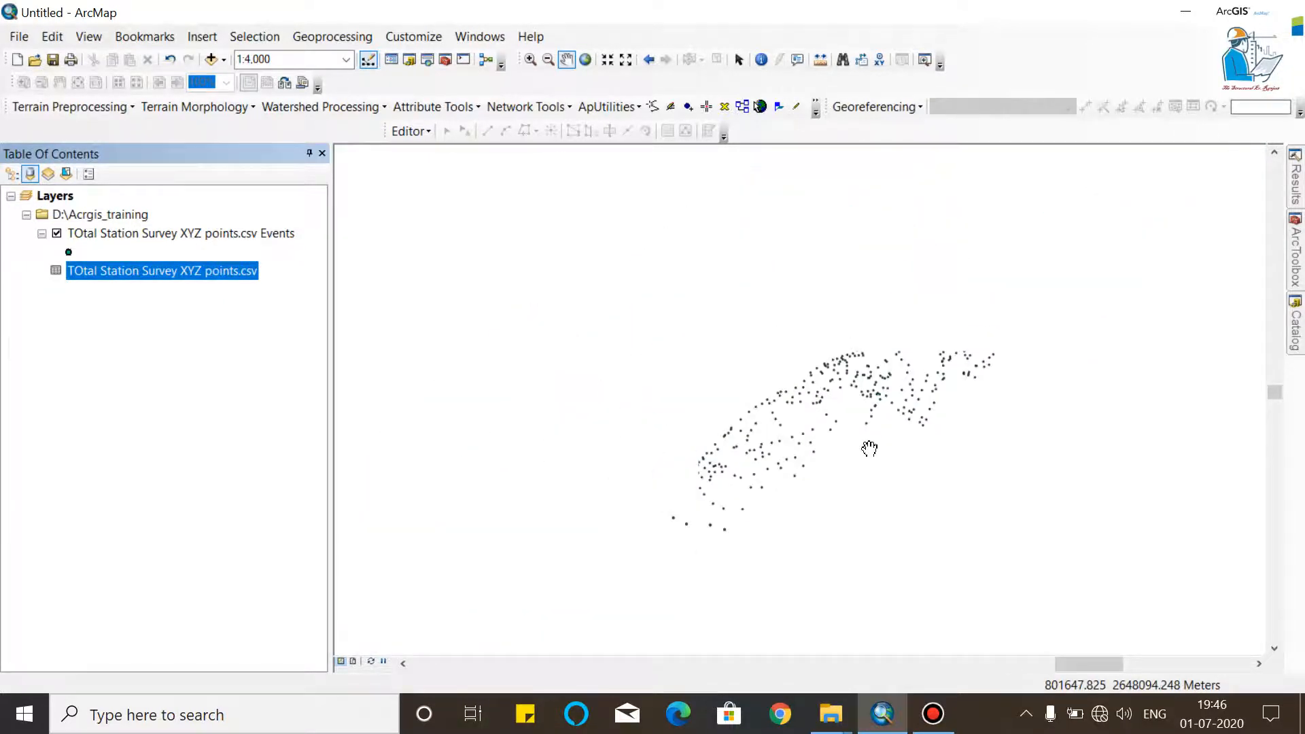
{"action": "scroll", "coordinate": [904, 440], "scroll_direction": "up", "scroll_amount": 1}
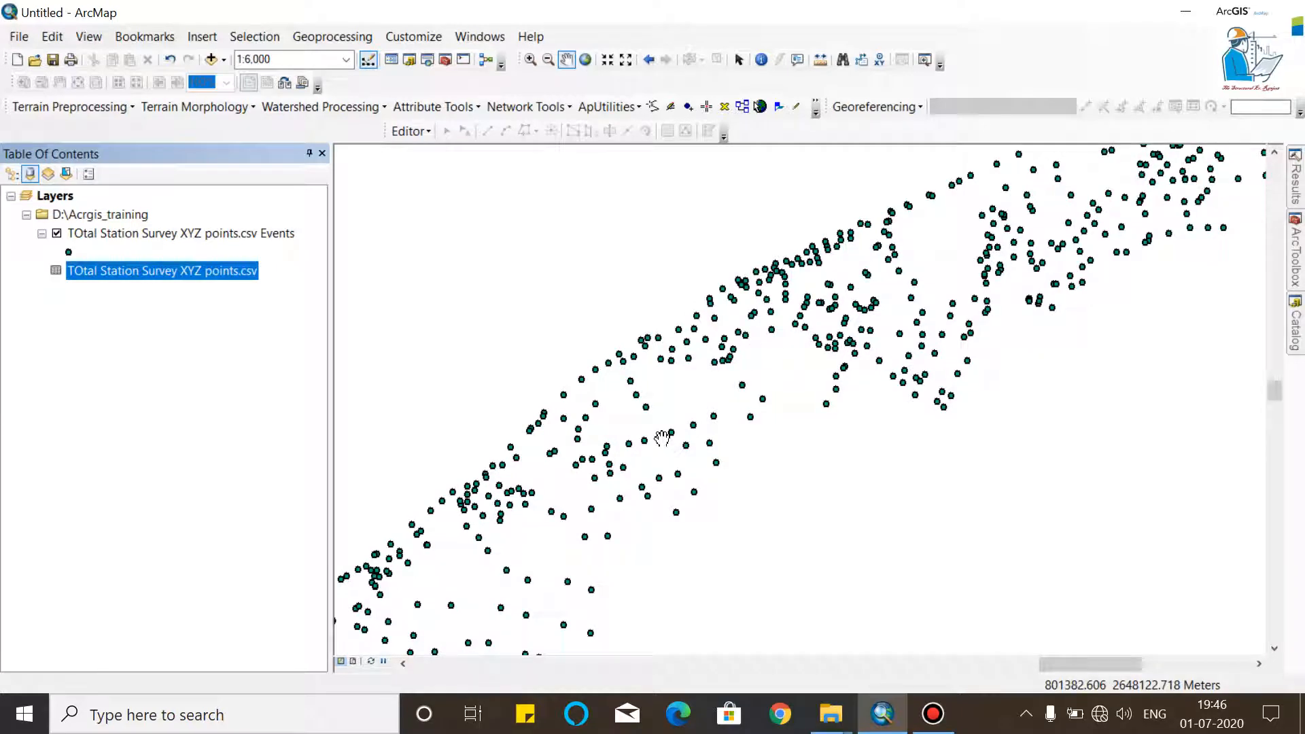
{"action": "scroll", "coordinate": [673, 476], "scroll_direction": "up", "scroll_amount": 1}
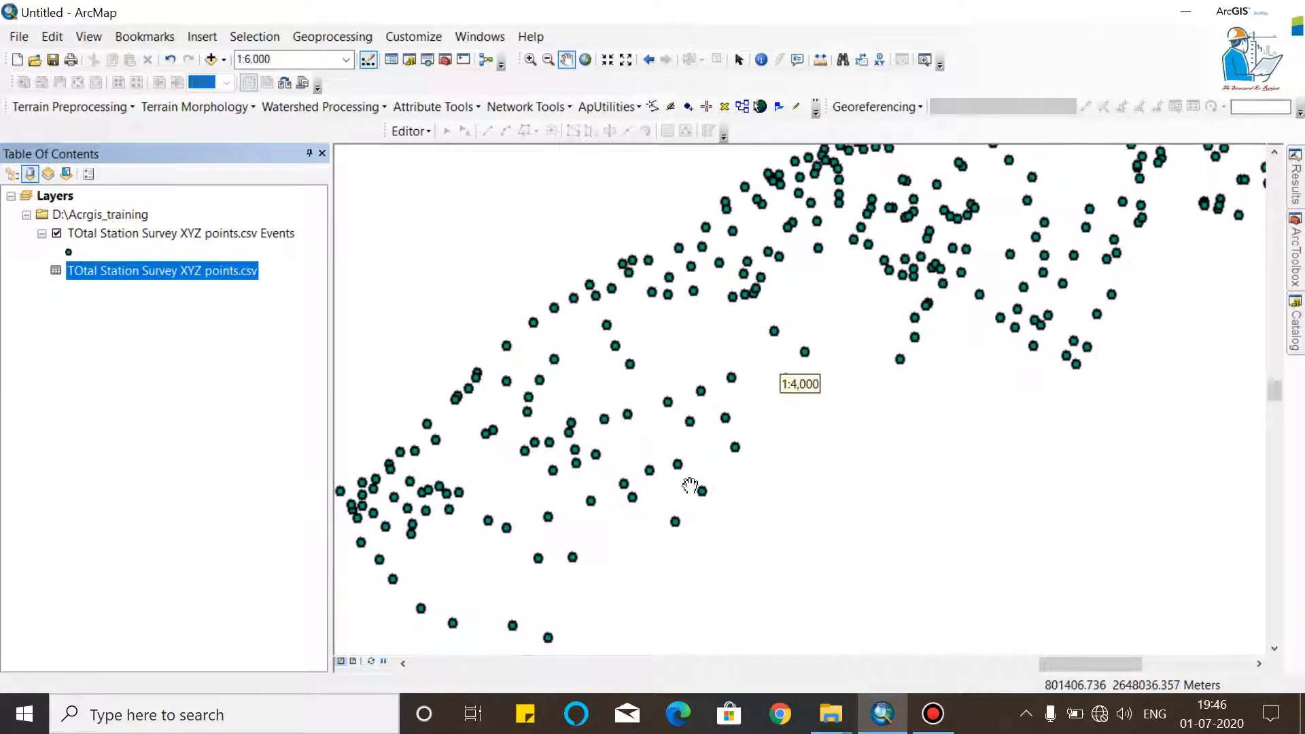
{"action": "scroll", "coordinate": [698, 503], "scroll_direction": "down", "scroll_amount": 4}
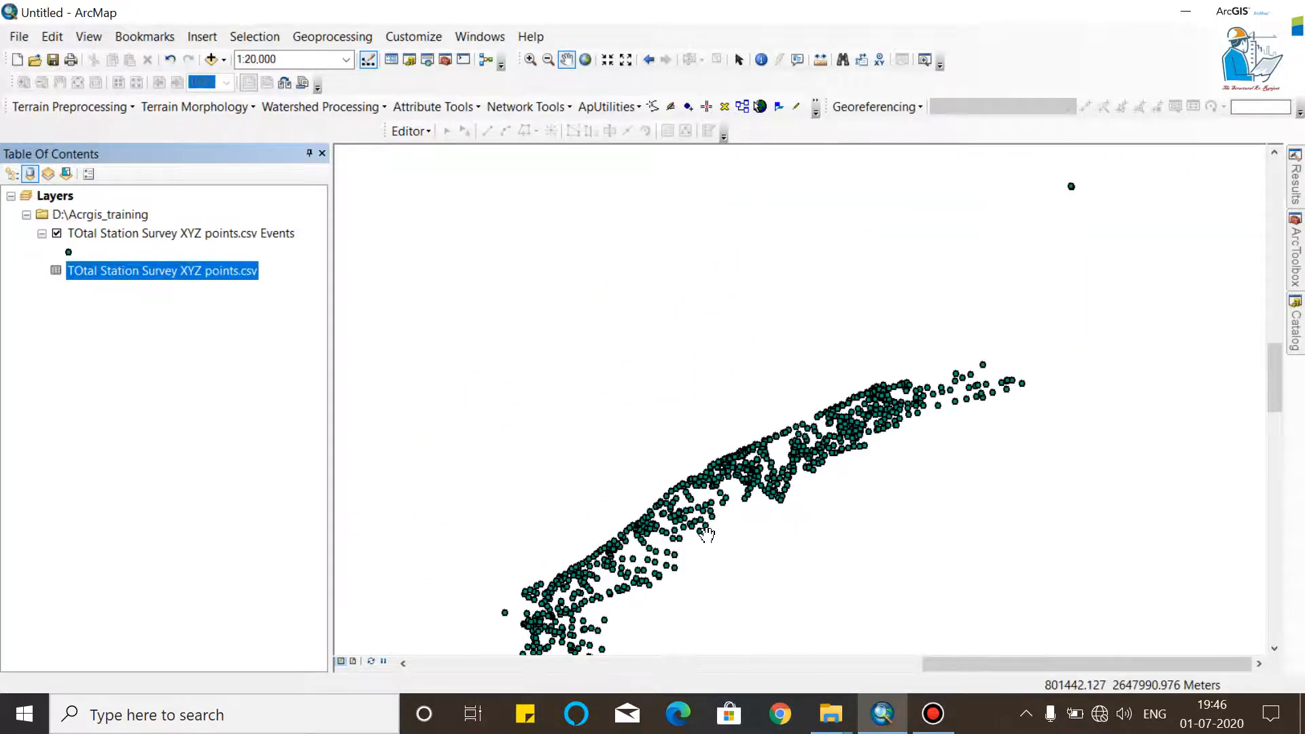
{"action": "scroll", "coordinate": [707, 534], "scroll_direction": "up", "scroll_amount": 1}
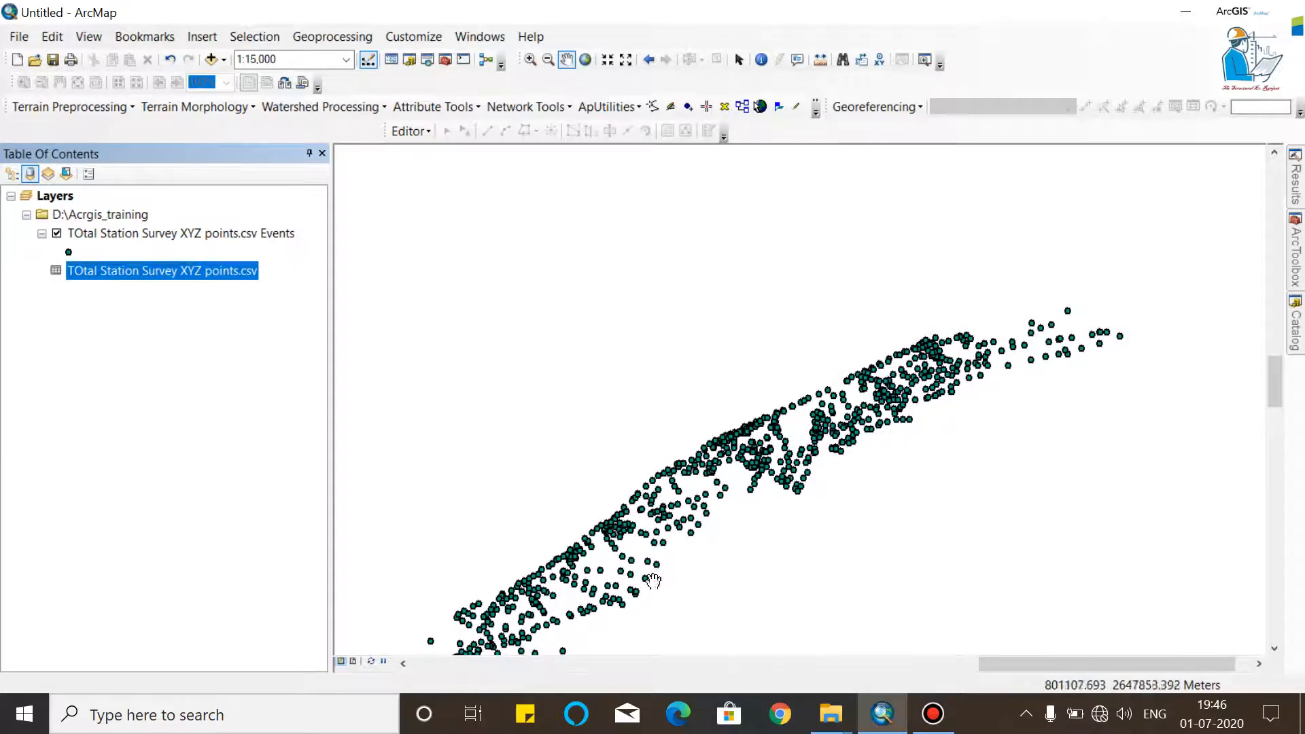
Turn on labels for the survey points events layer, using Field4 as the label field
{"action": "right_click", "coordinate": [156, 235]}
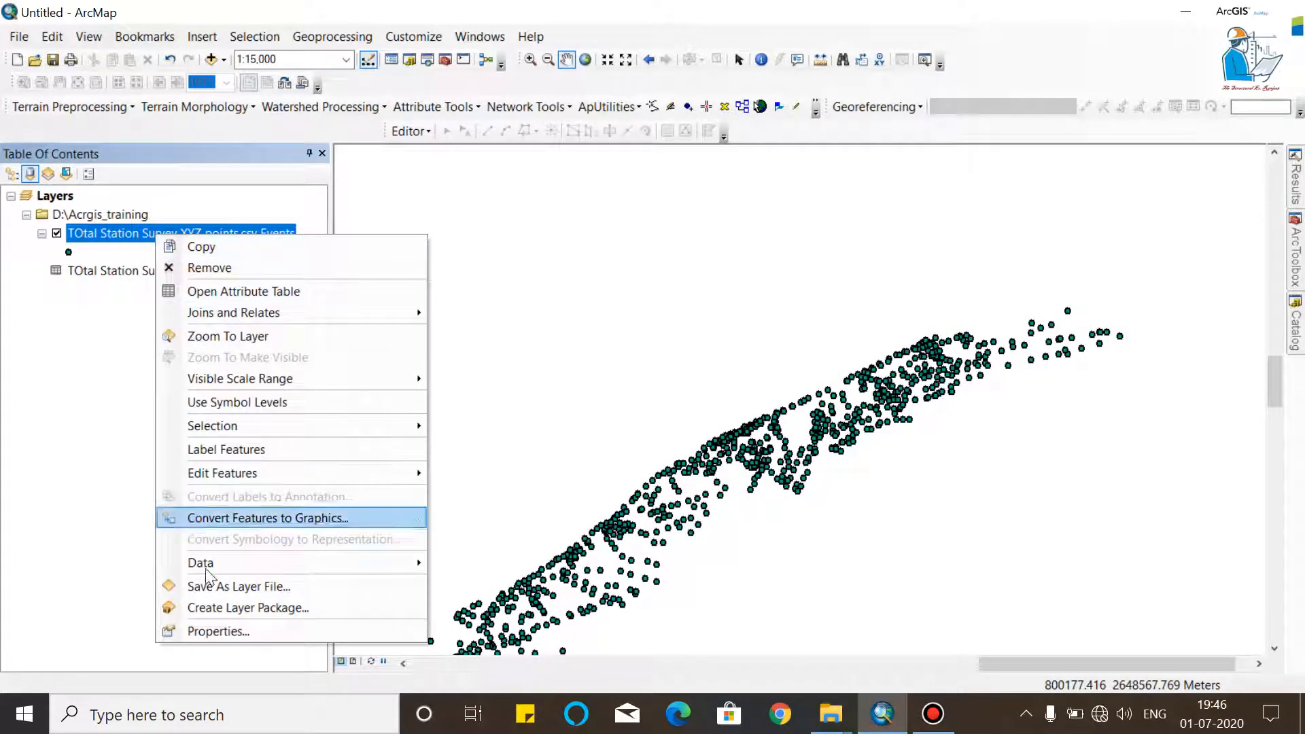
{"action": "mouse_move", "coordinate": [247, 569]}
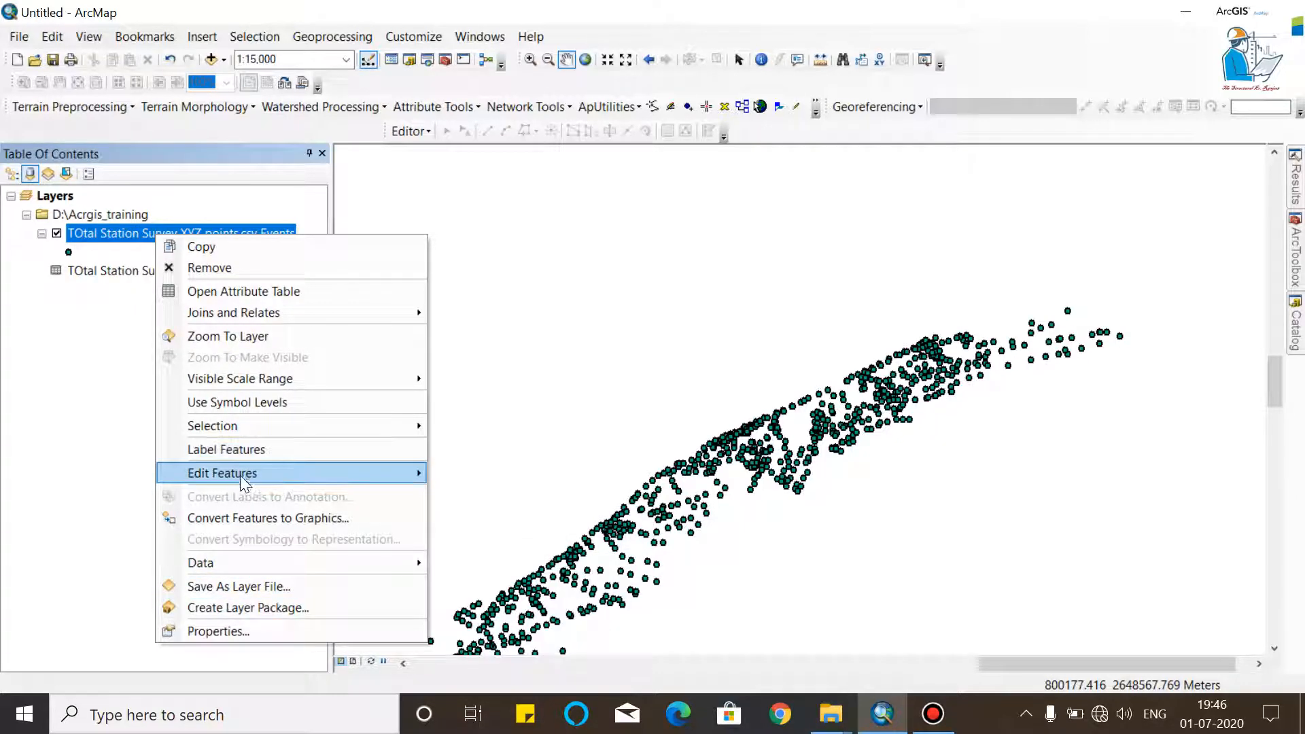
{"action": "left_click", "coordinate": [279, 630]}
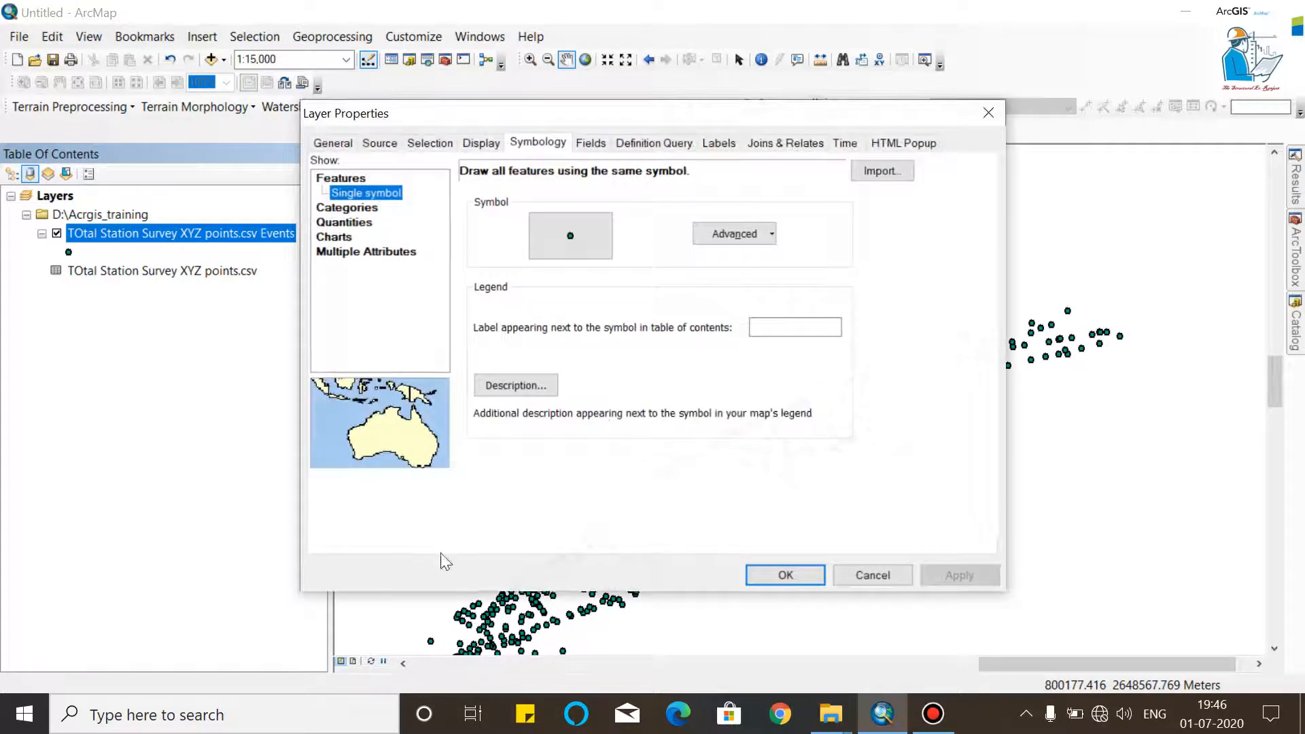
{"action": "left_click", "coordinate": [715, 144]}
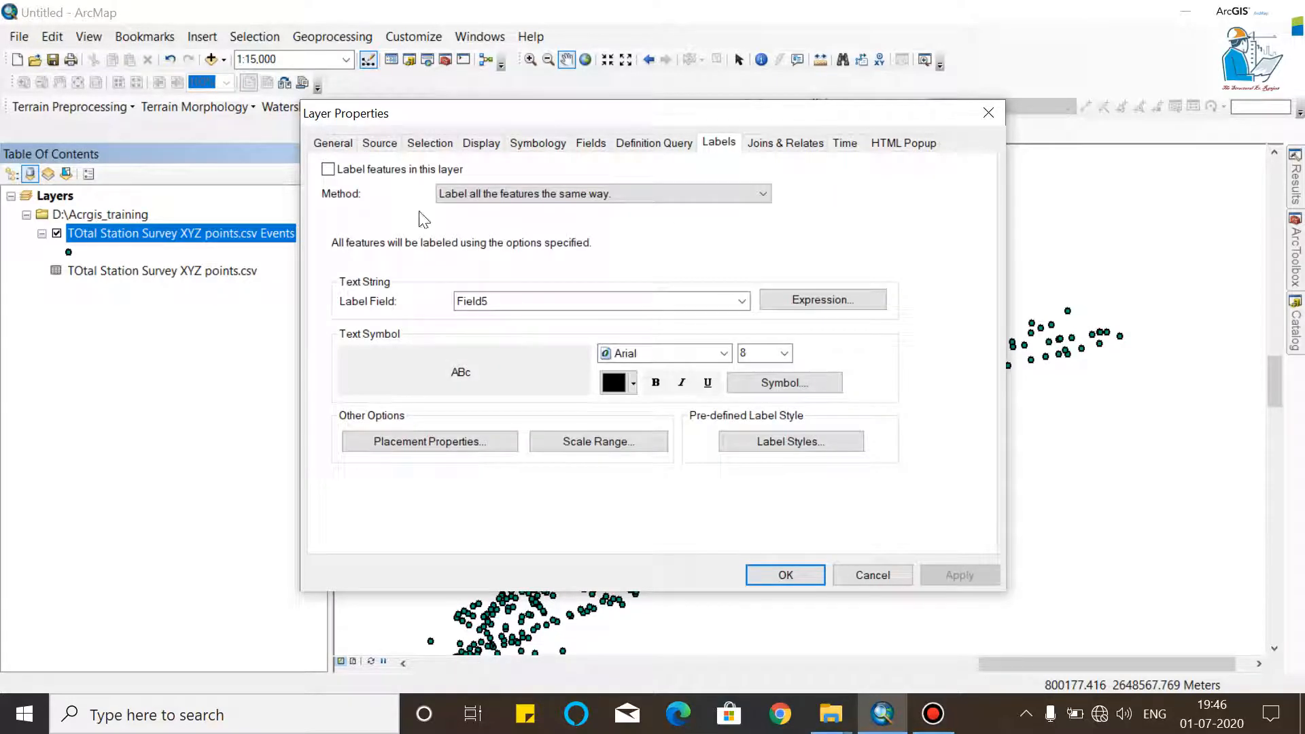
{"action": "left_click", "coordinate": [328, 169]}
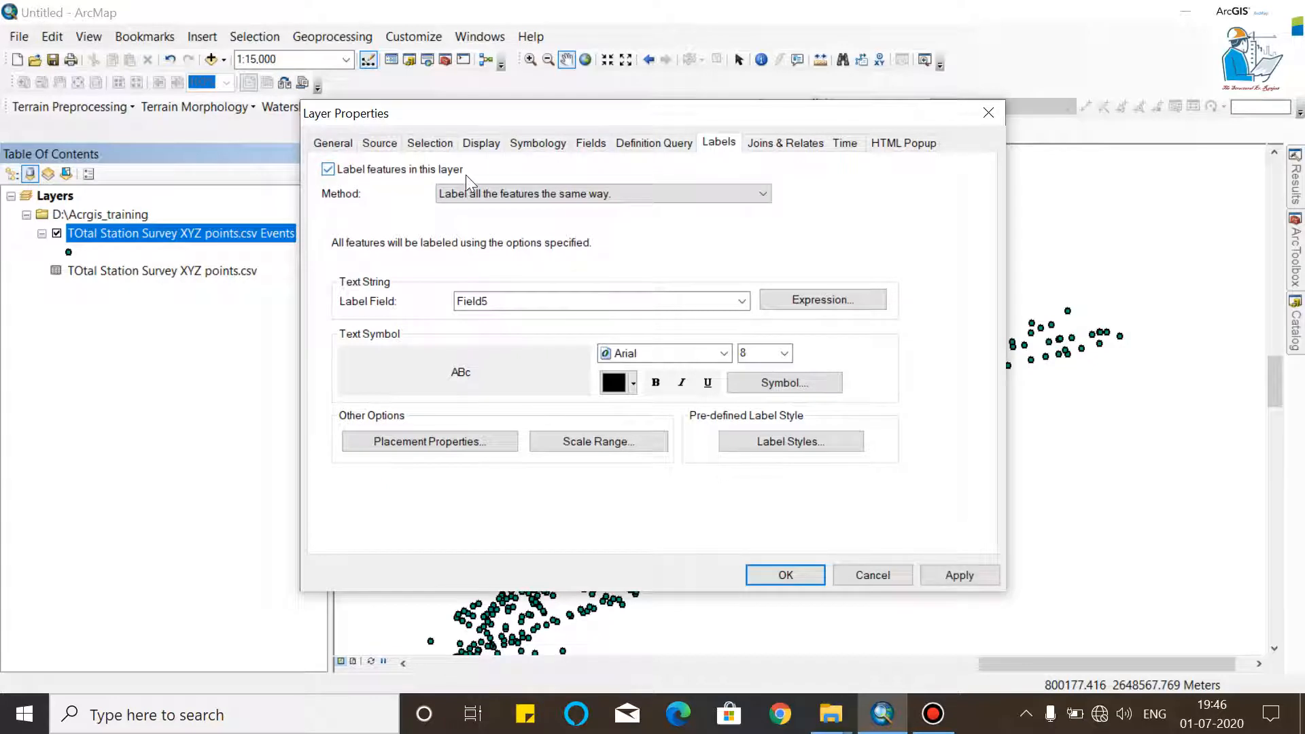
{"action": "left_click", "coordinate": [745, 301]}
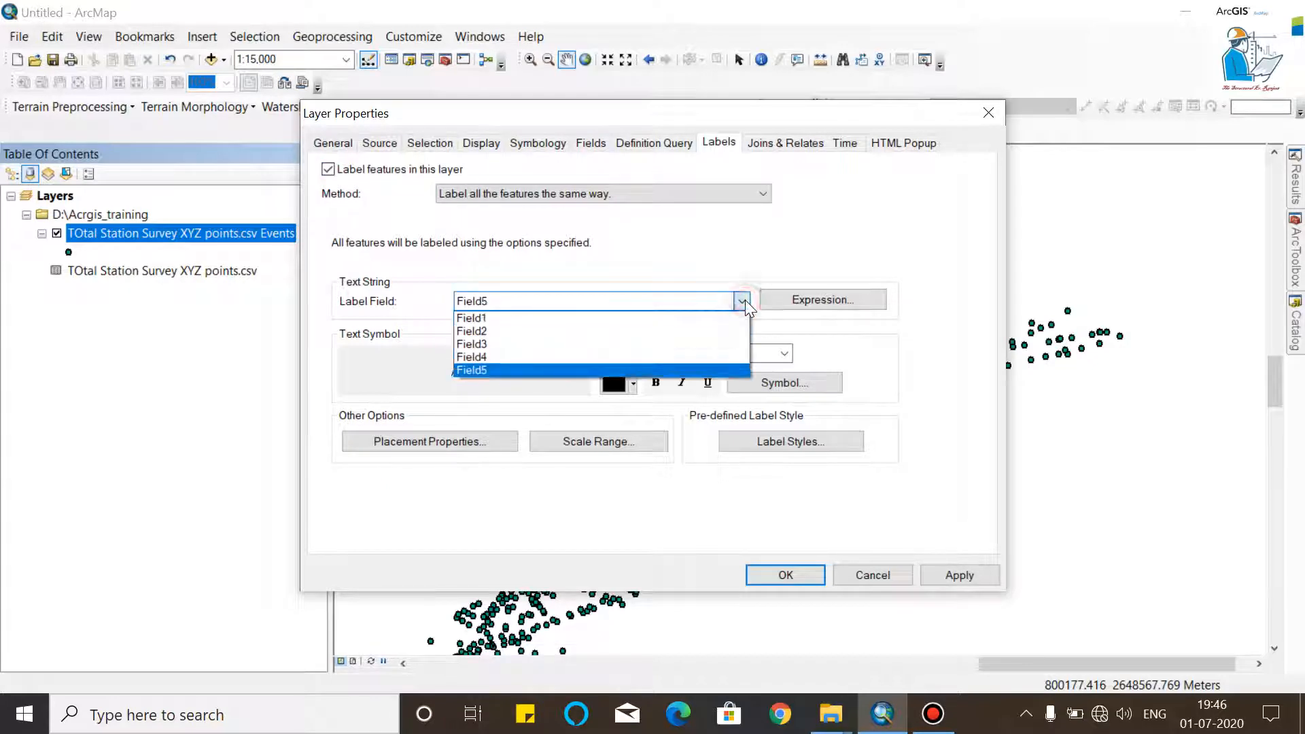
{"action": "left_click", "coordinate": [529, 361]}
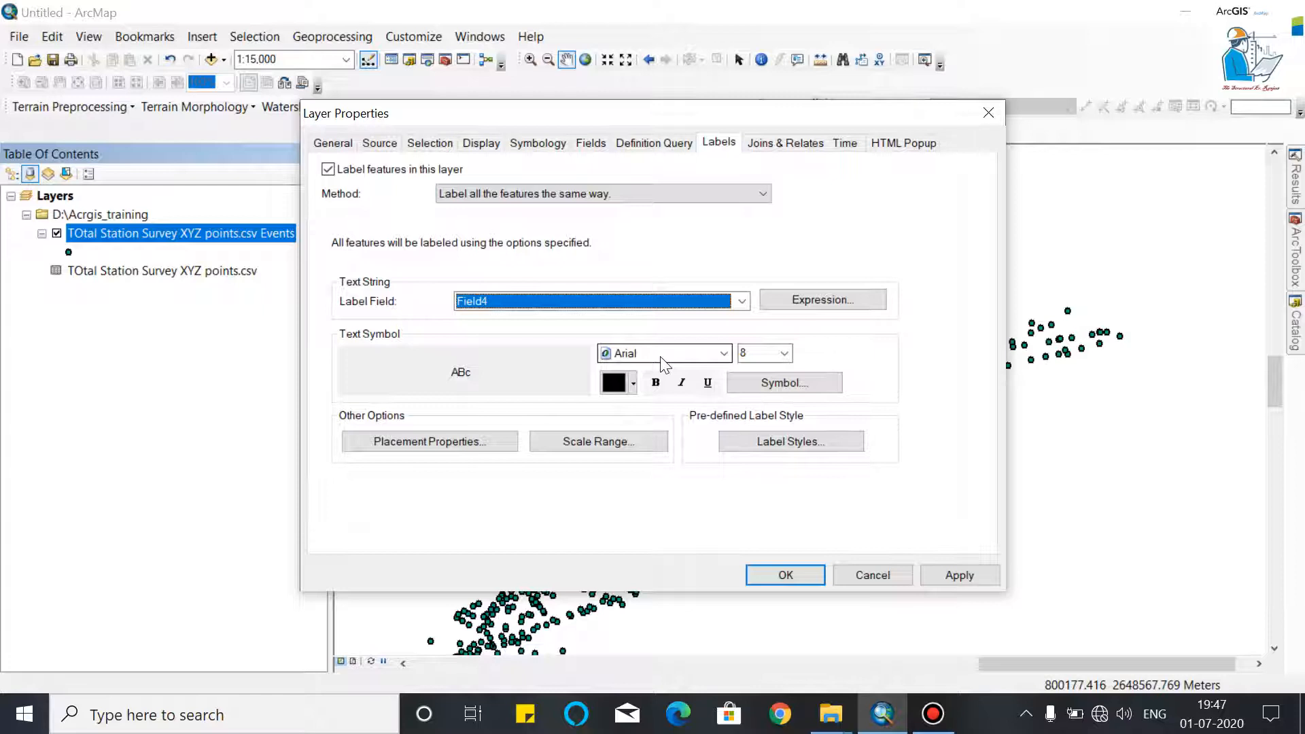
{"action": "left_click", "coordinate": [957, 574]}
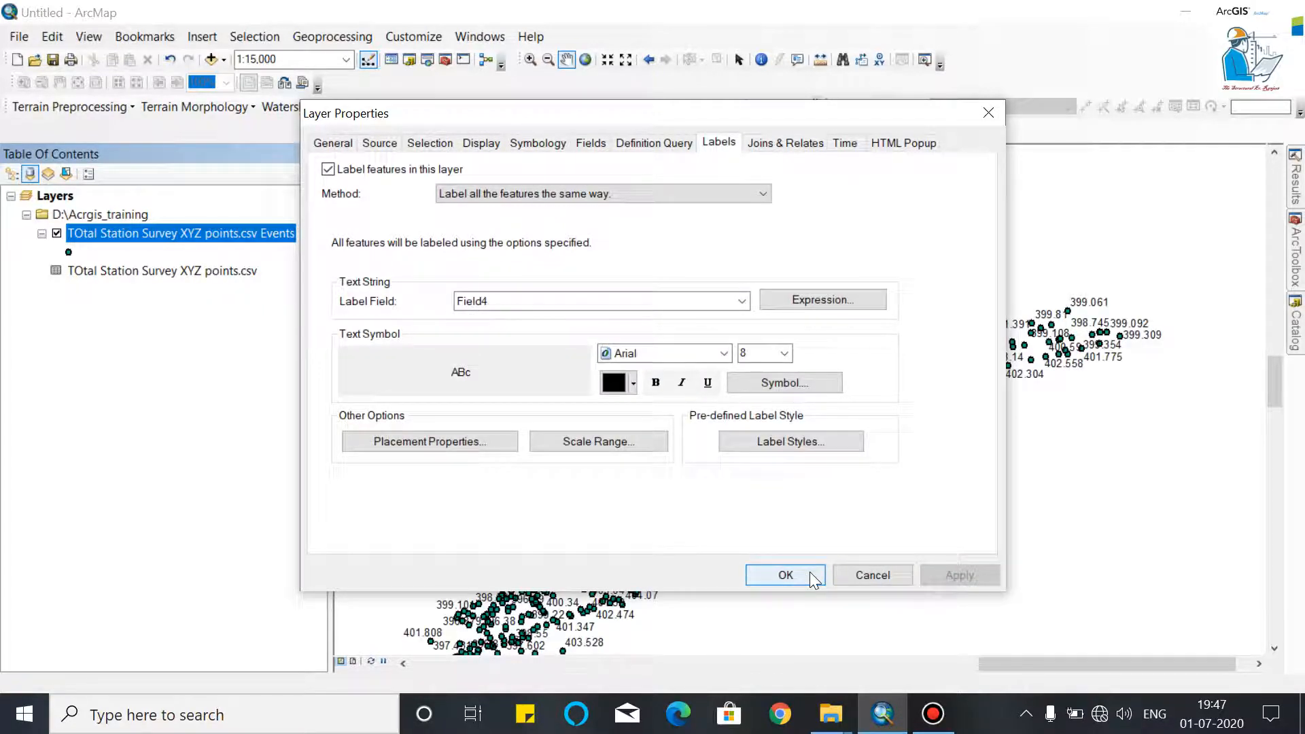
{"action": "left_click", "coordinate": [809, 572]}
{"action": "scroll", "coordinate": [723, 544], "scroll_direction": "up", "scroll_amount": 3}
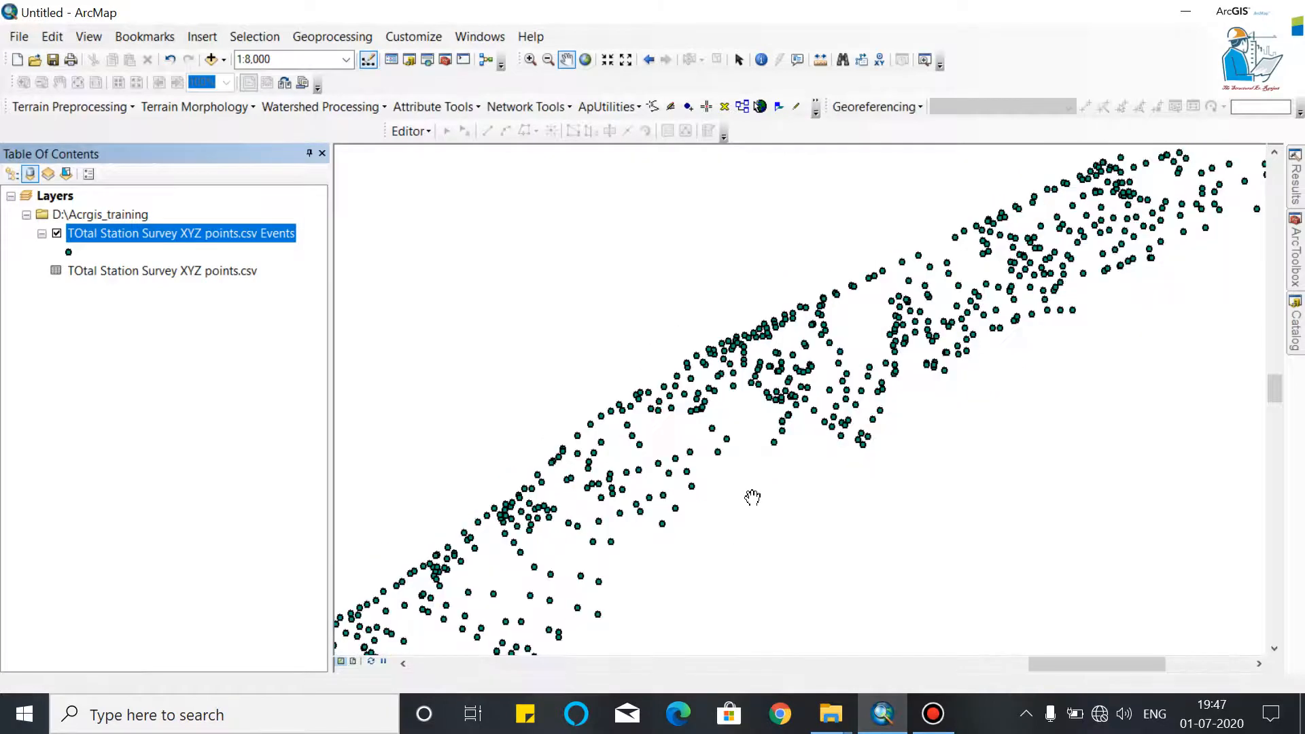
{"action": "scroll", "coordinate": [757, 486], "scroll_direction": "up", "scroll_amount": 3}
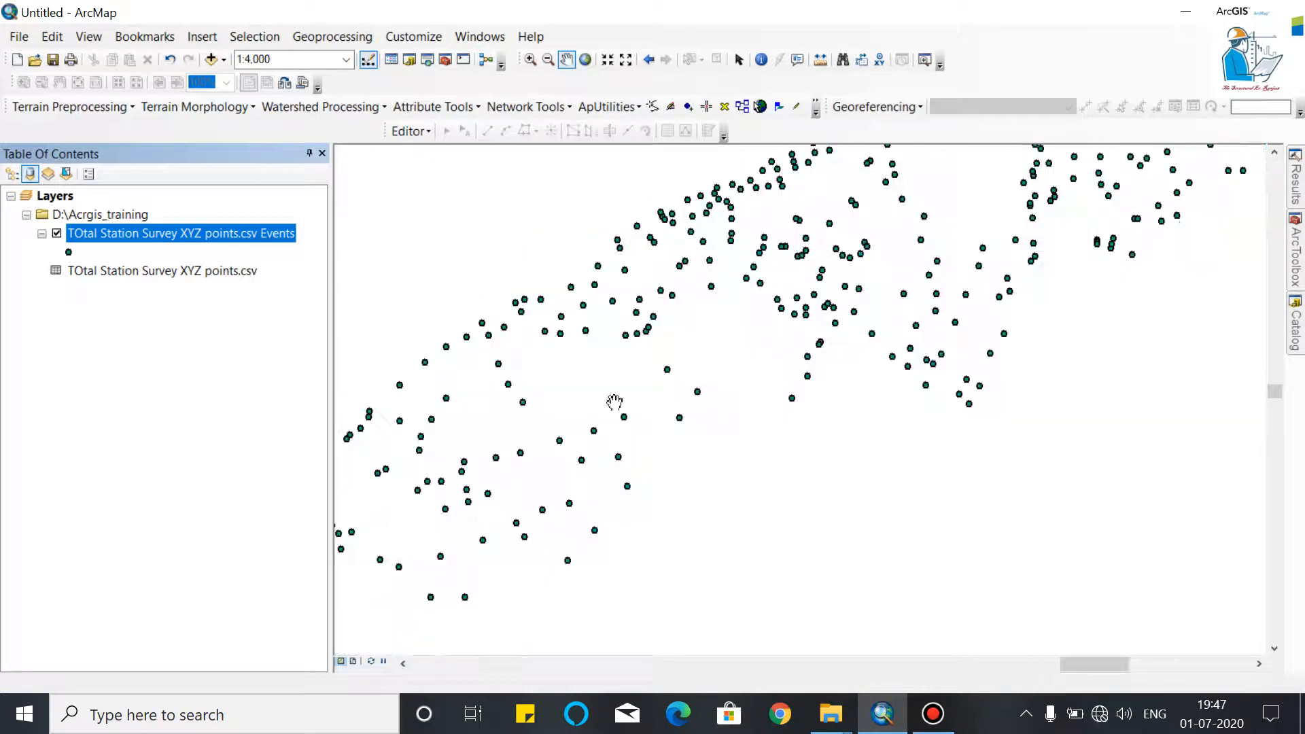
{"action": "scroll", "coordinate": [545, 367], "scroll_direction": "up", "scroll_amount": 3}
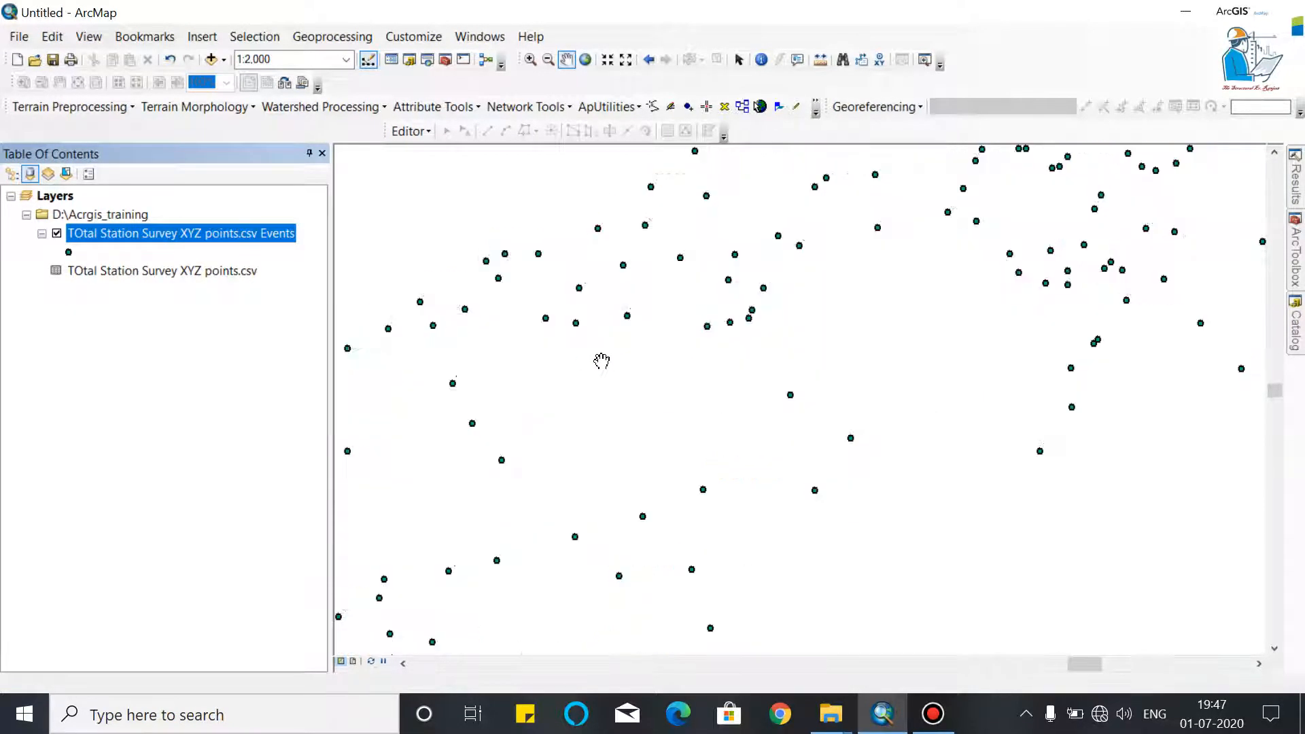